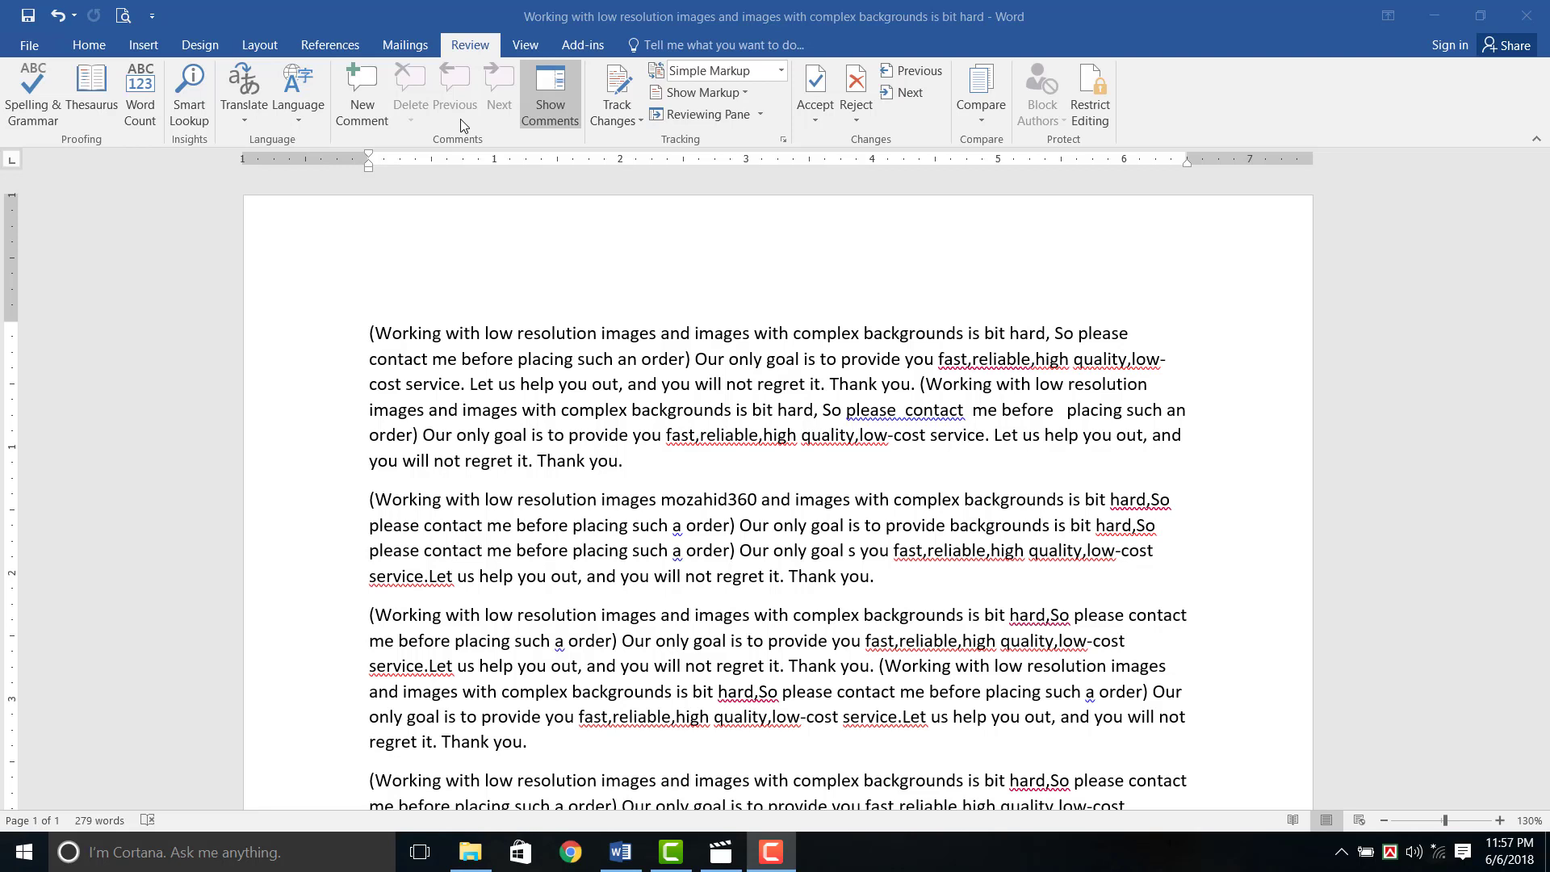
Turn on Track Changes and delete the word "resolution" from the opening line of the first paragraph
left_click(626, 110)
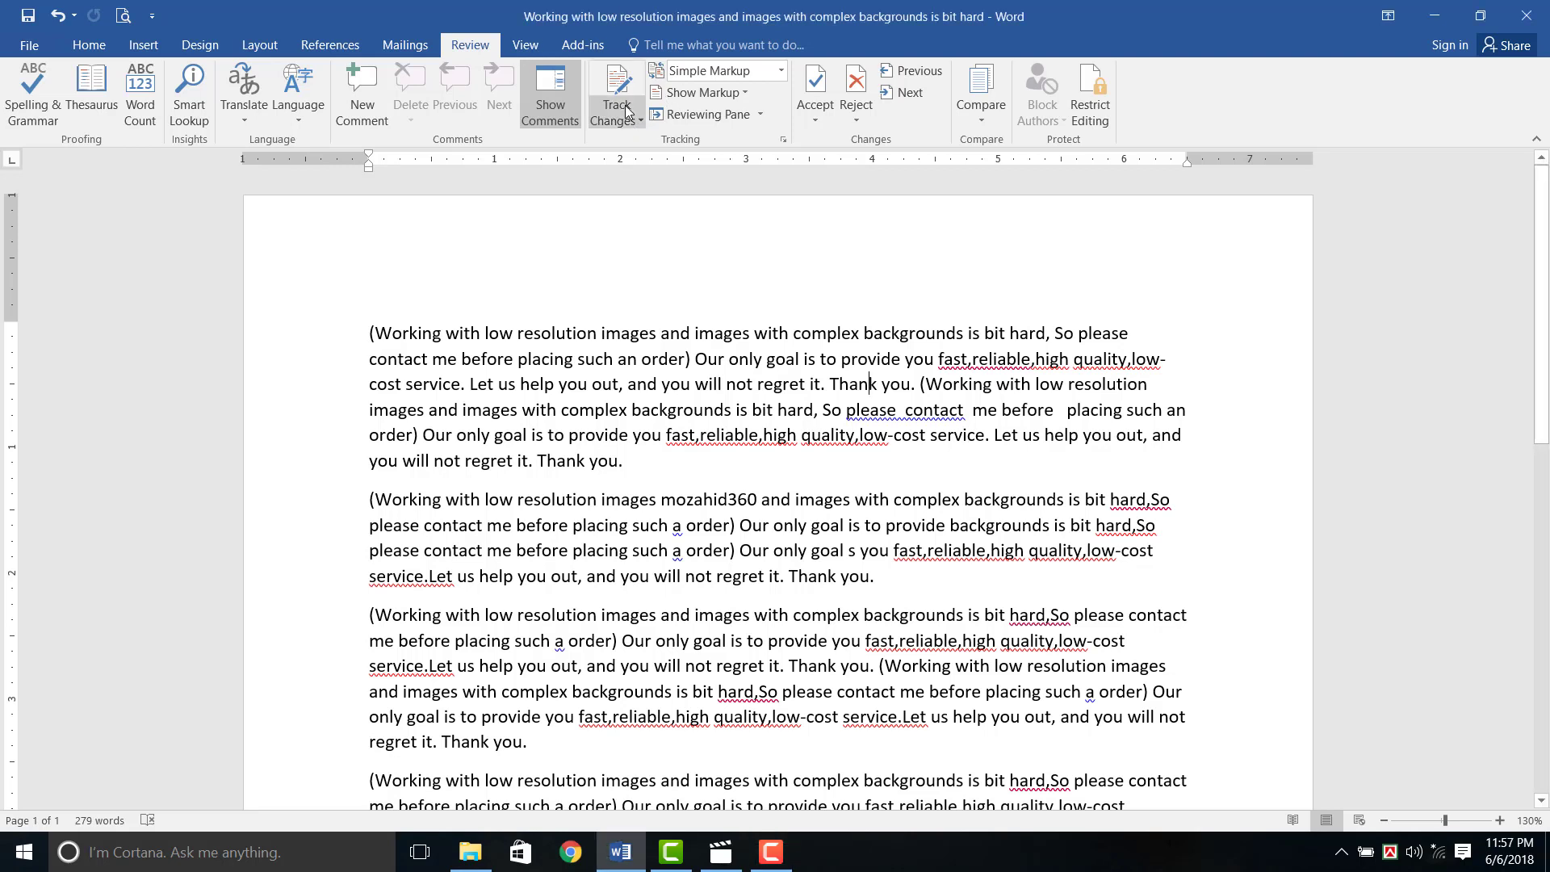
left_click(626, 111)
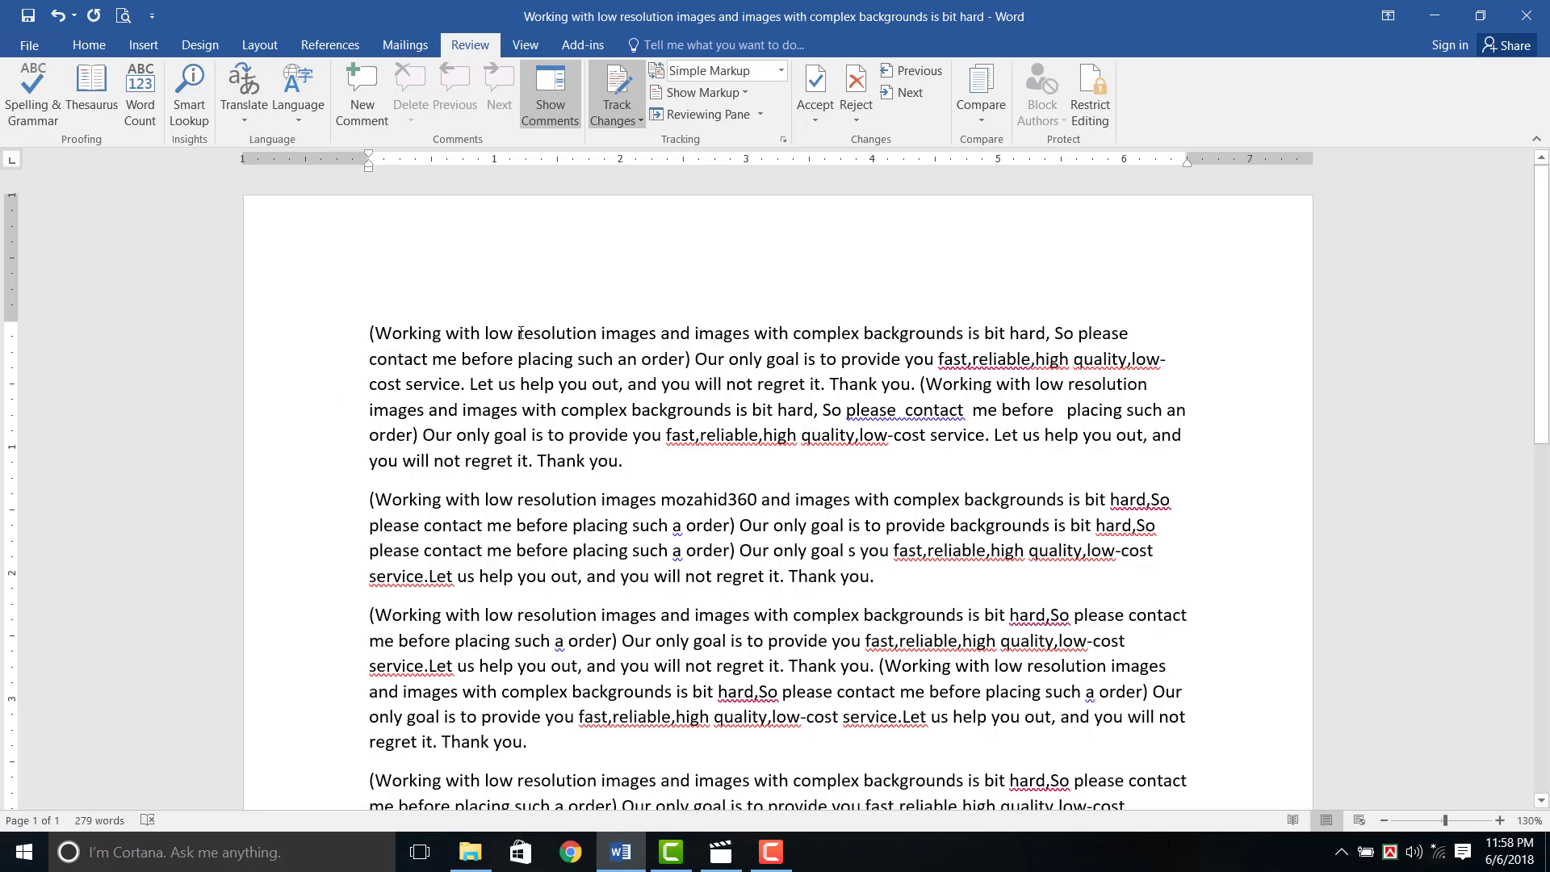
left_click_drag(521, 333, 599, 334)
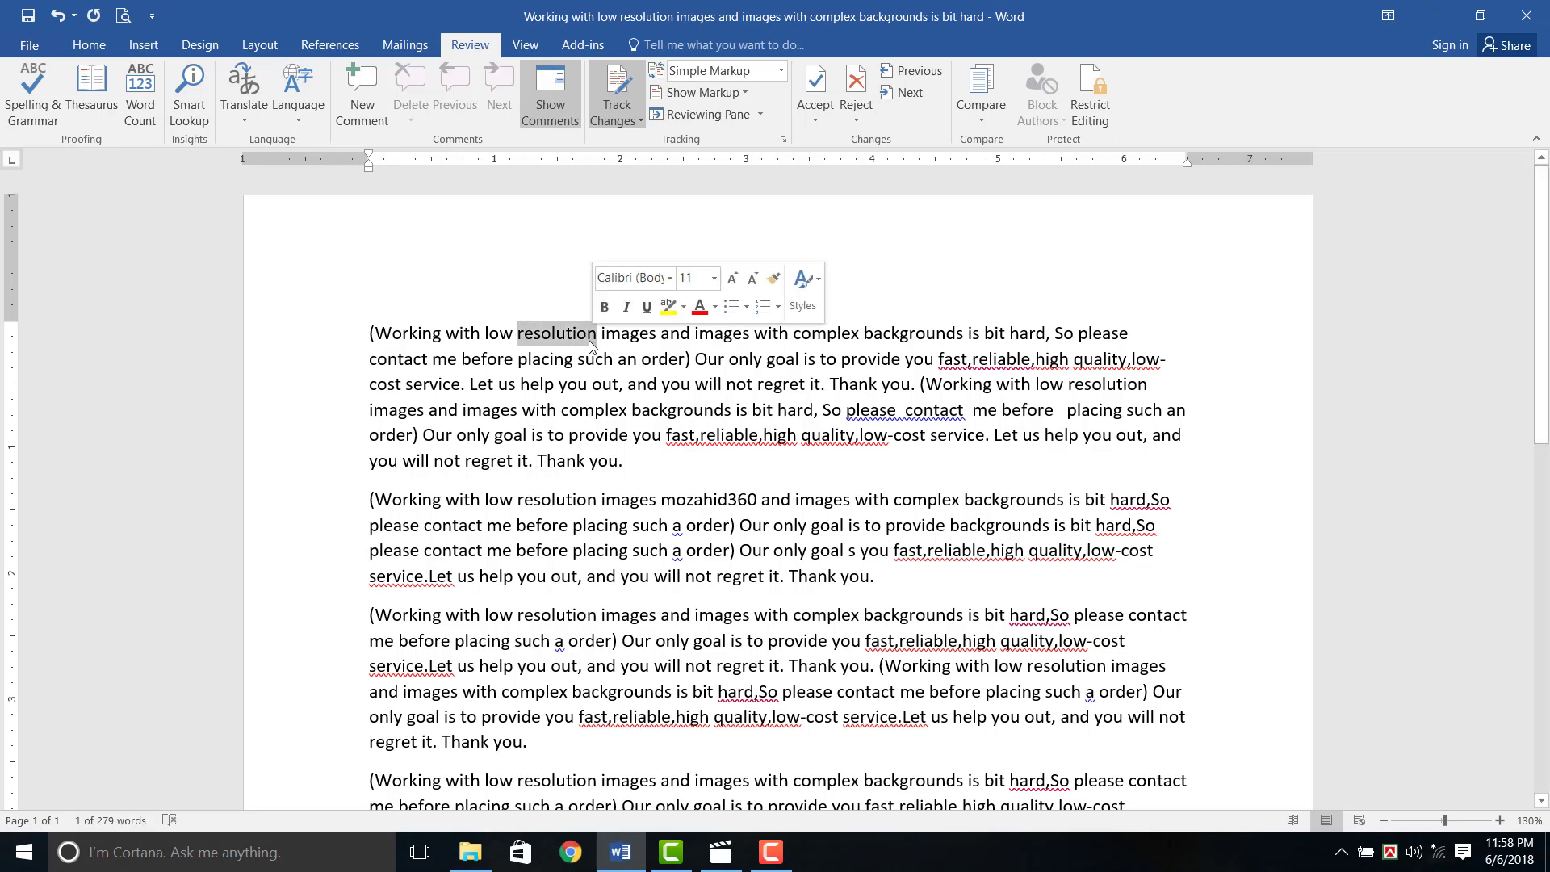
key("Delete")
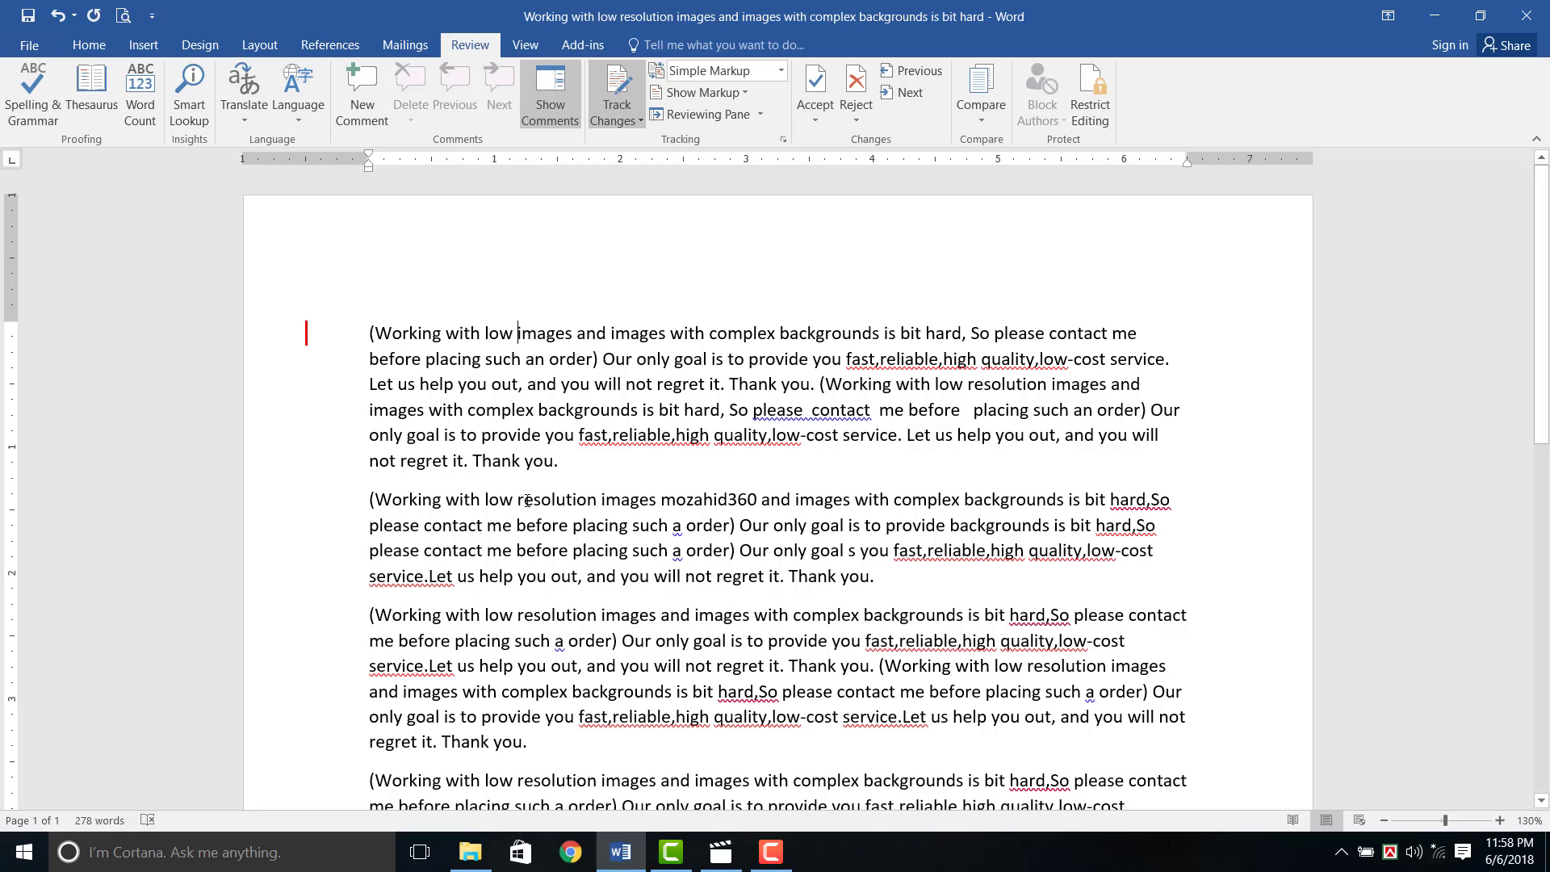
Format the whole second paragraph in italic Calibri Light
left_click_drag(370, 500, 907, 584)
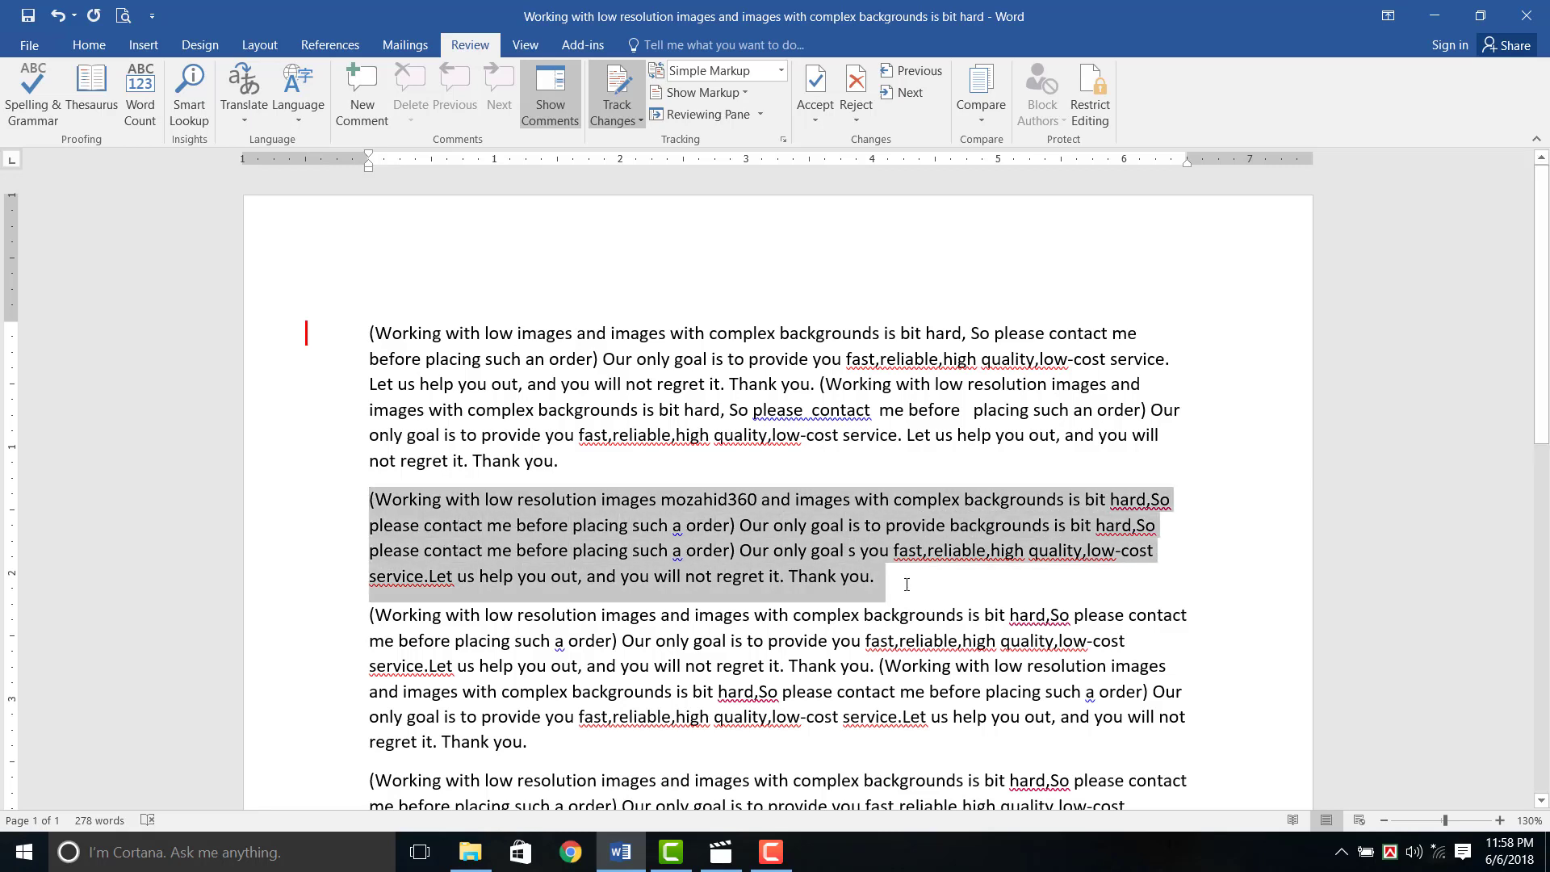
left_click(88, 46)
left_click(235, 79)
left_click(191, 119)
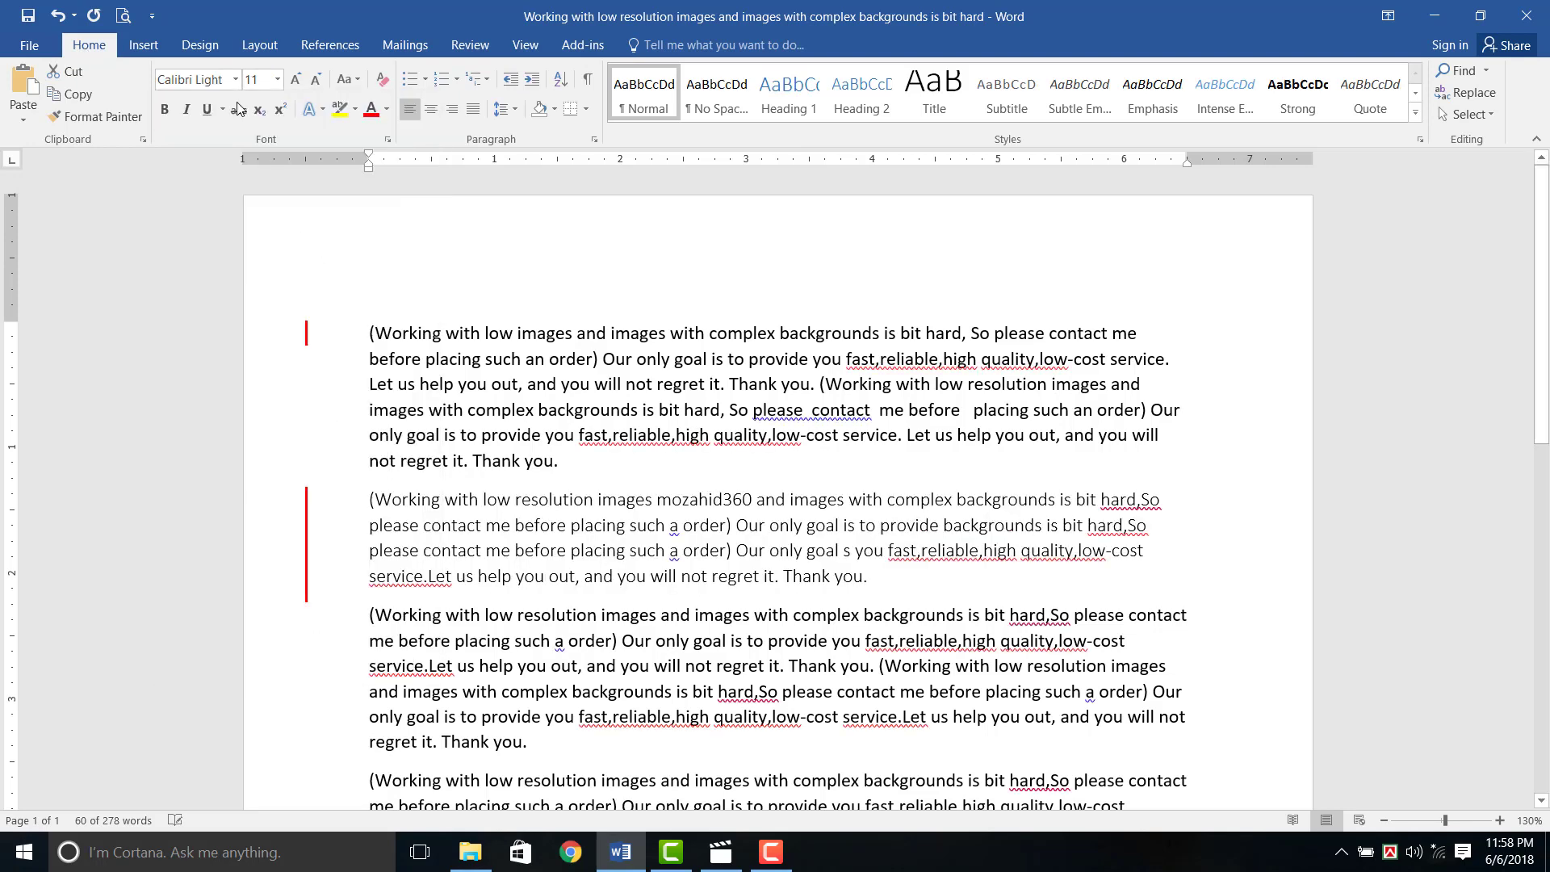
left_click(192, 113)
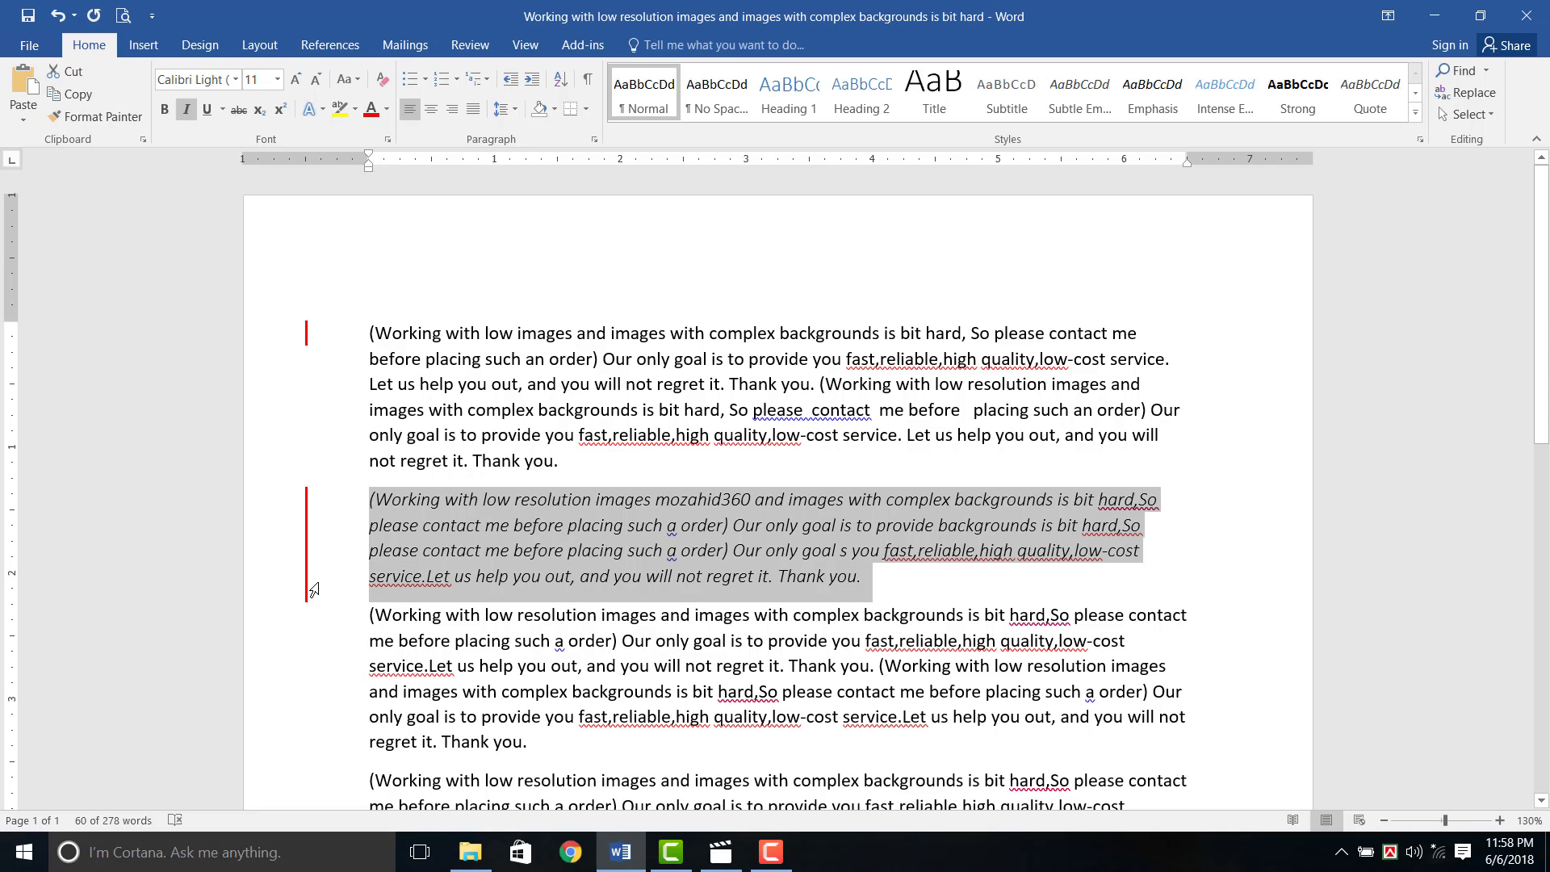
Display the tracked deletion and formatting changes with the All Markup view
left_click(470, 44)
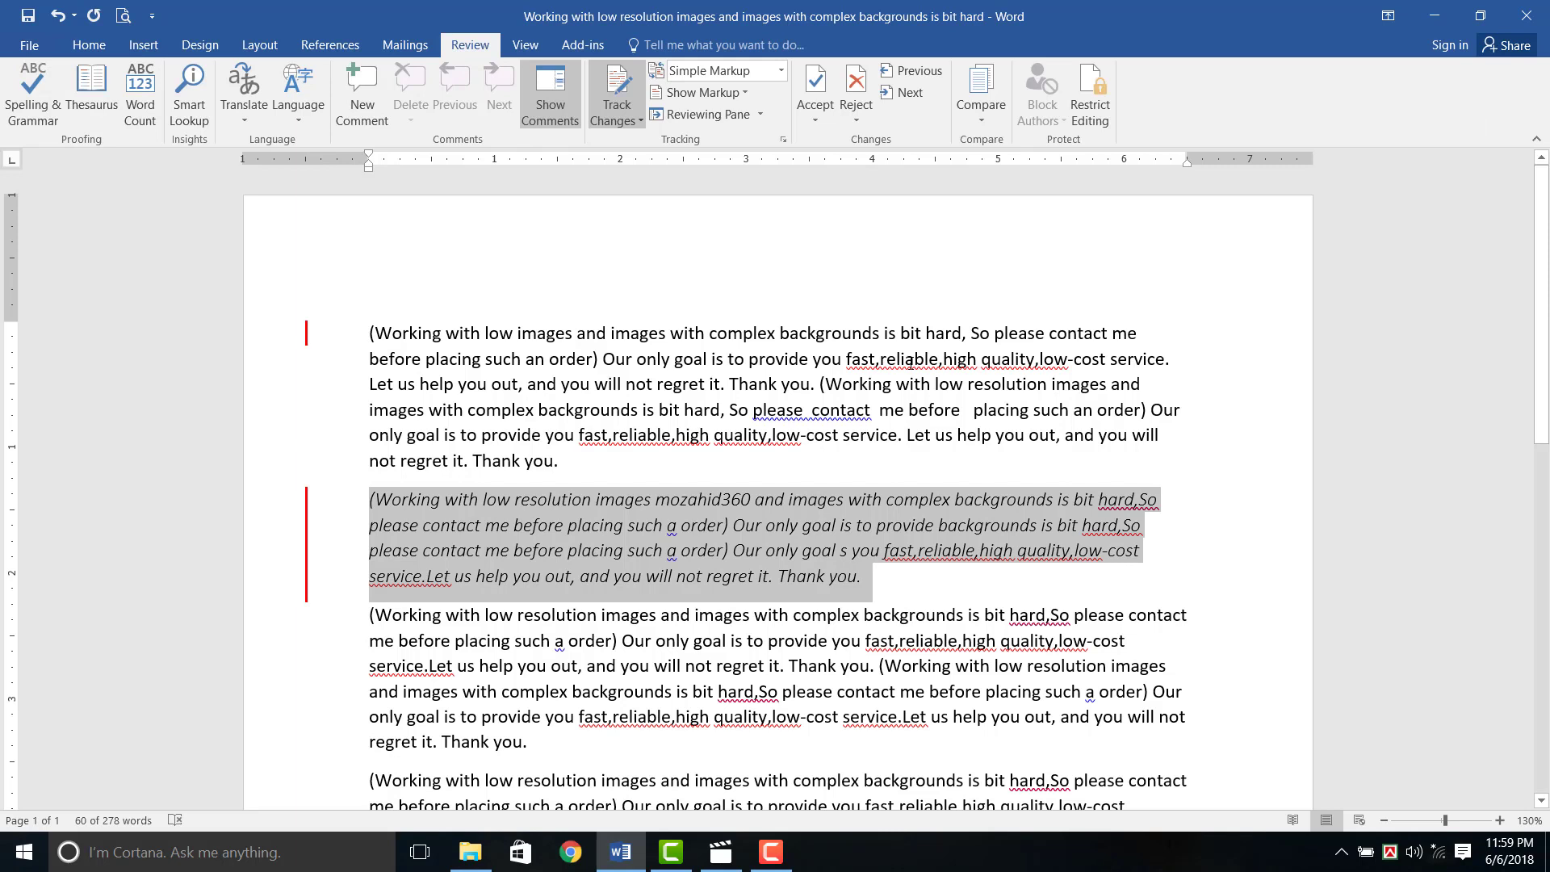
left_click(716, 74)
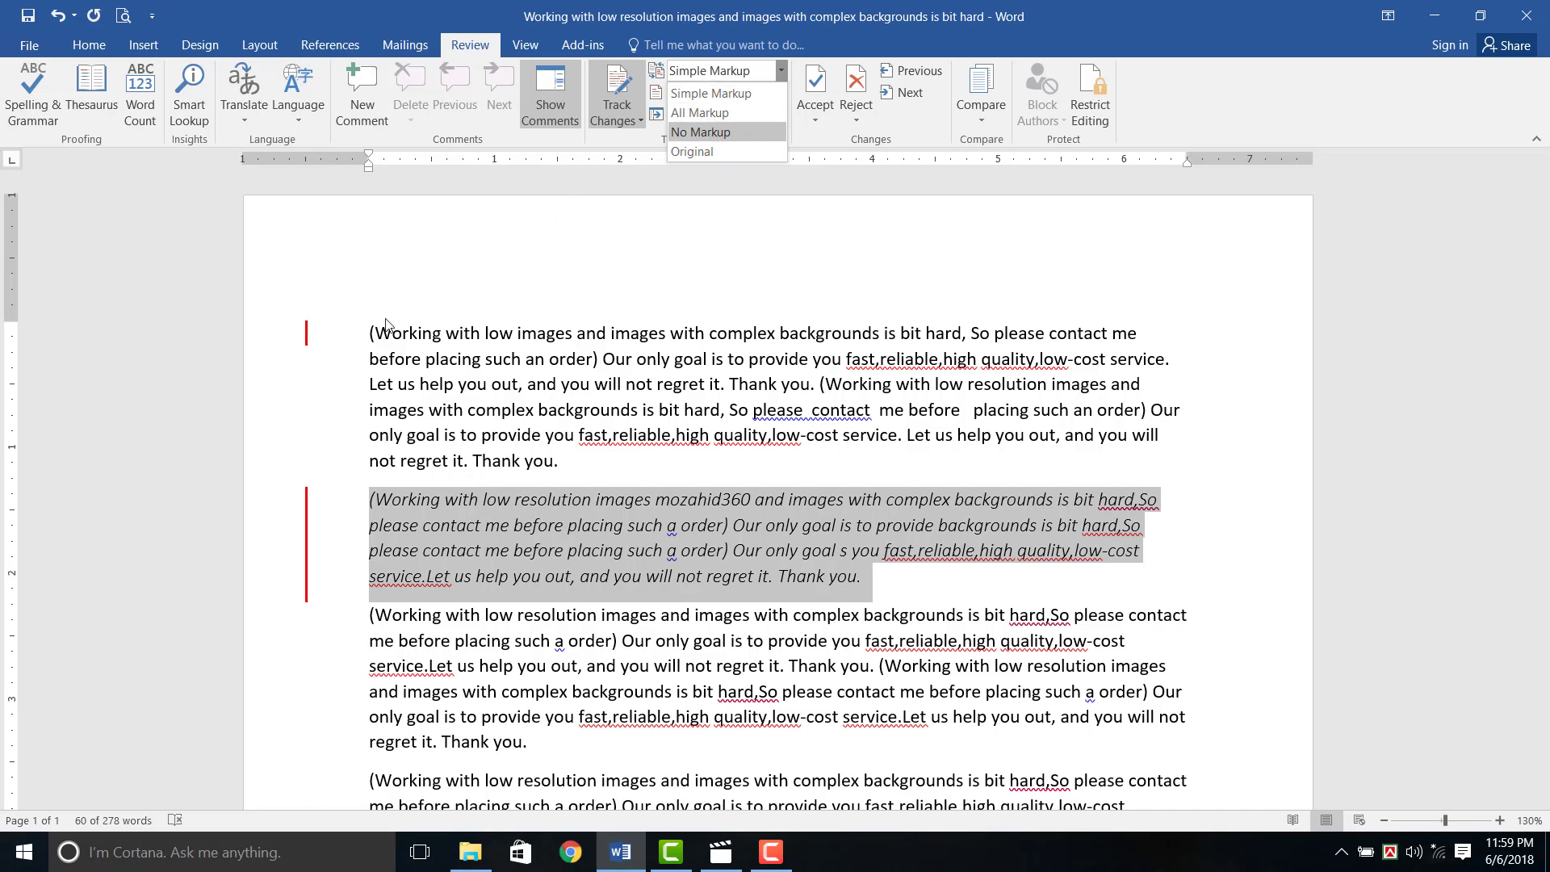
left_click(721, 119)
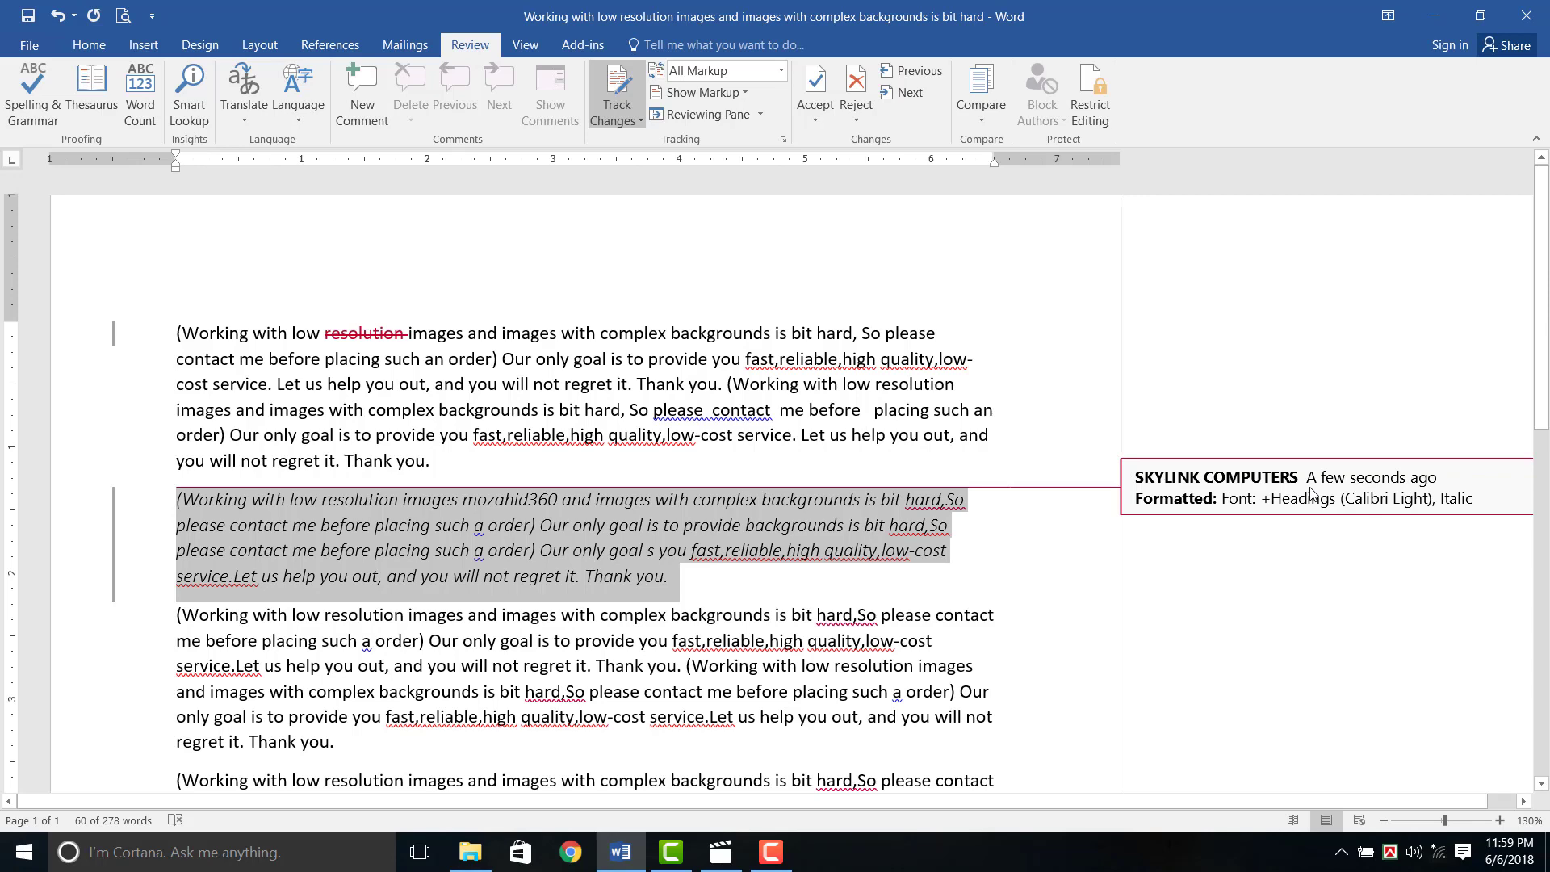
left_click(546, 207)
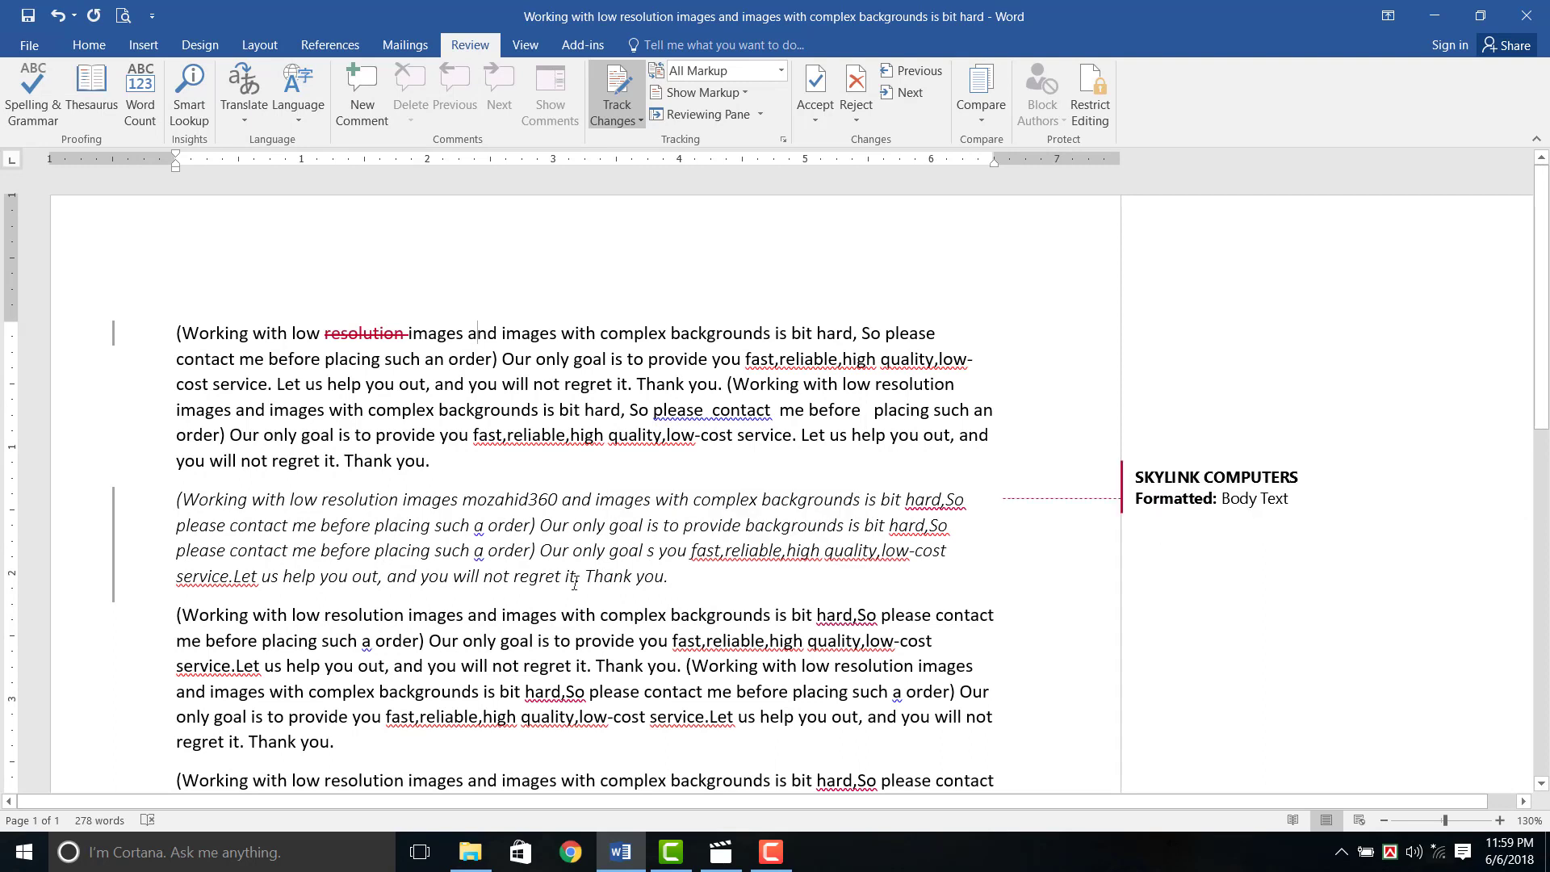
View the document with No Markup and in its Original version
left_click(780, 71)
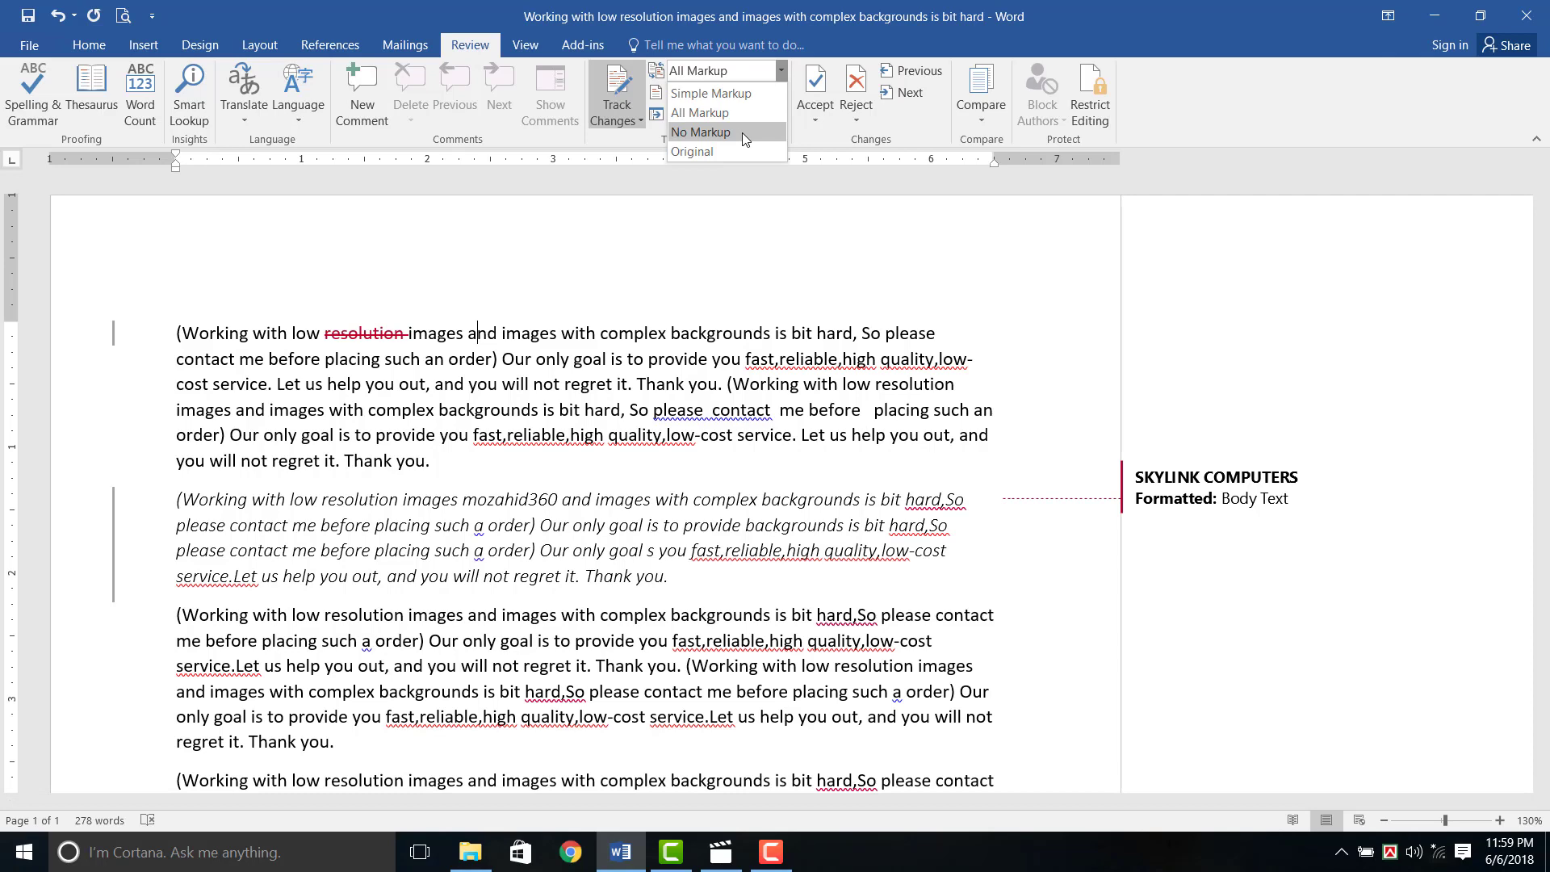
left_click(743, 133)
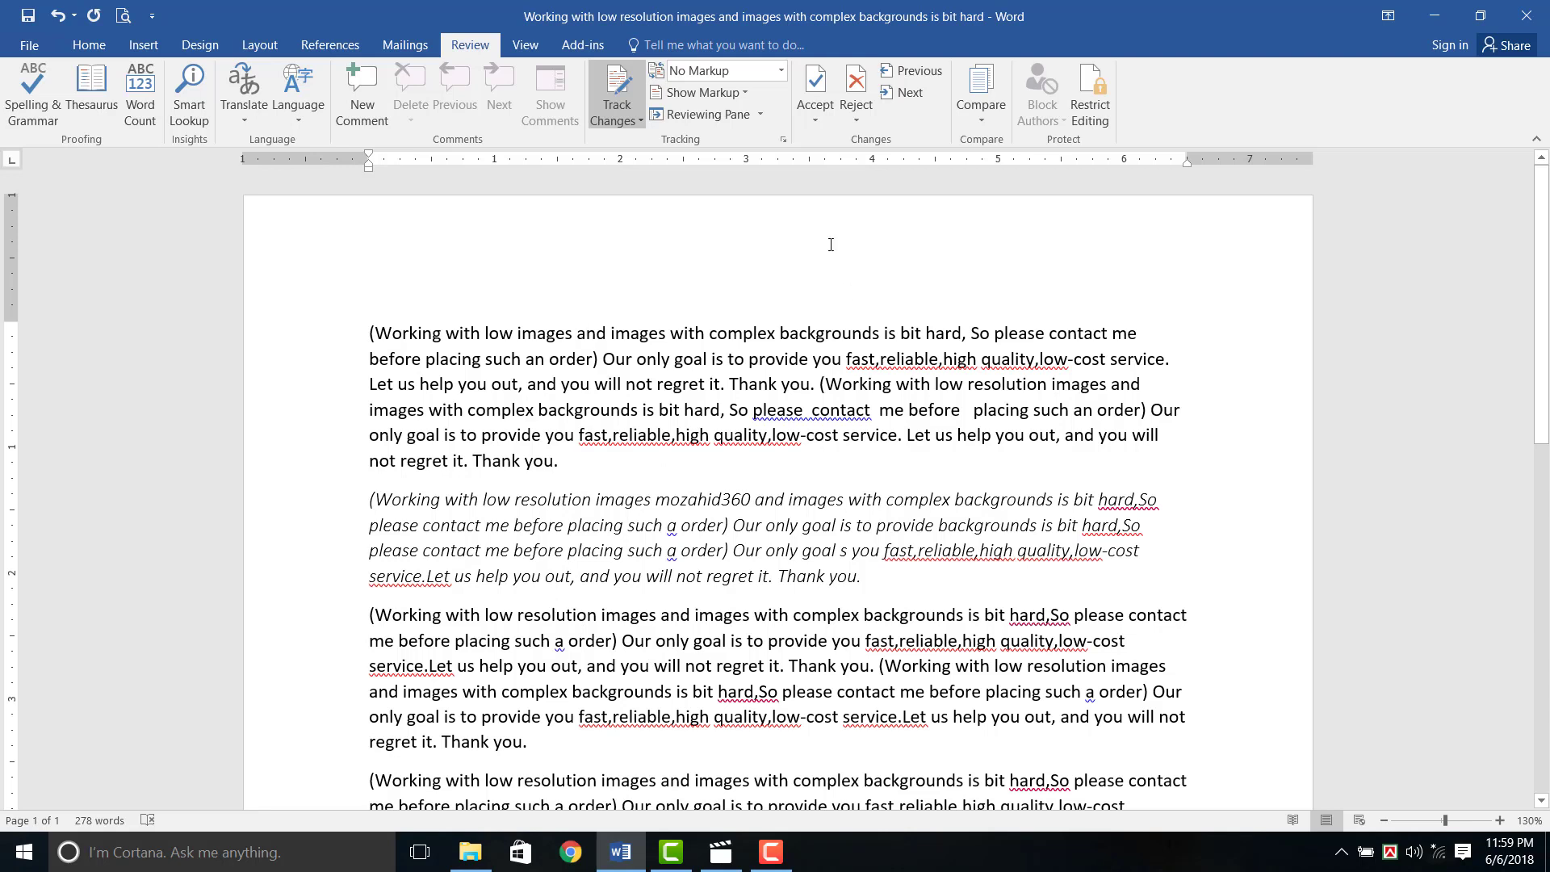
left_click(780, 70)
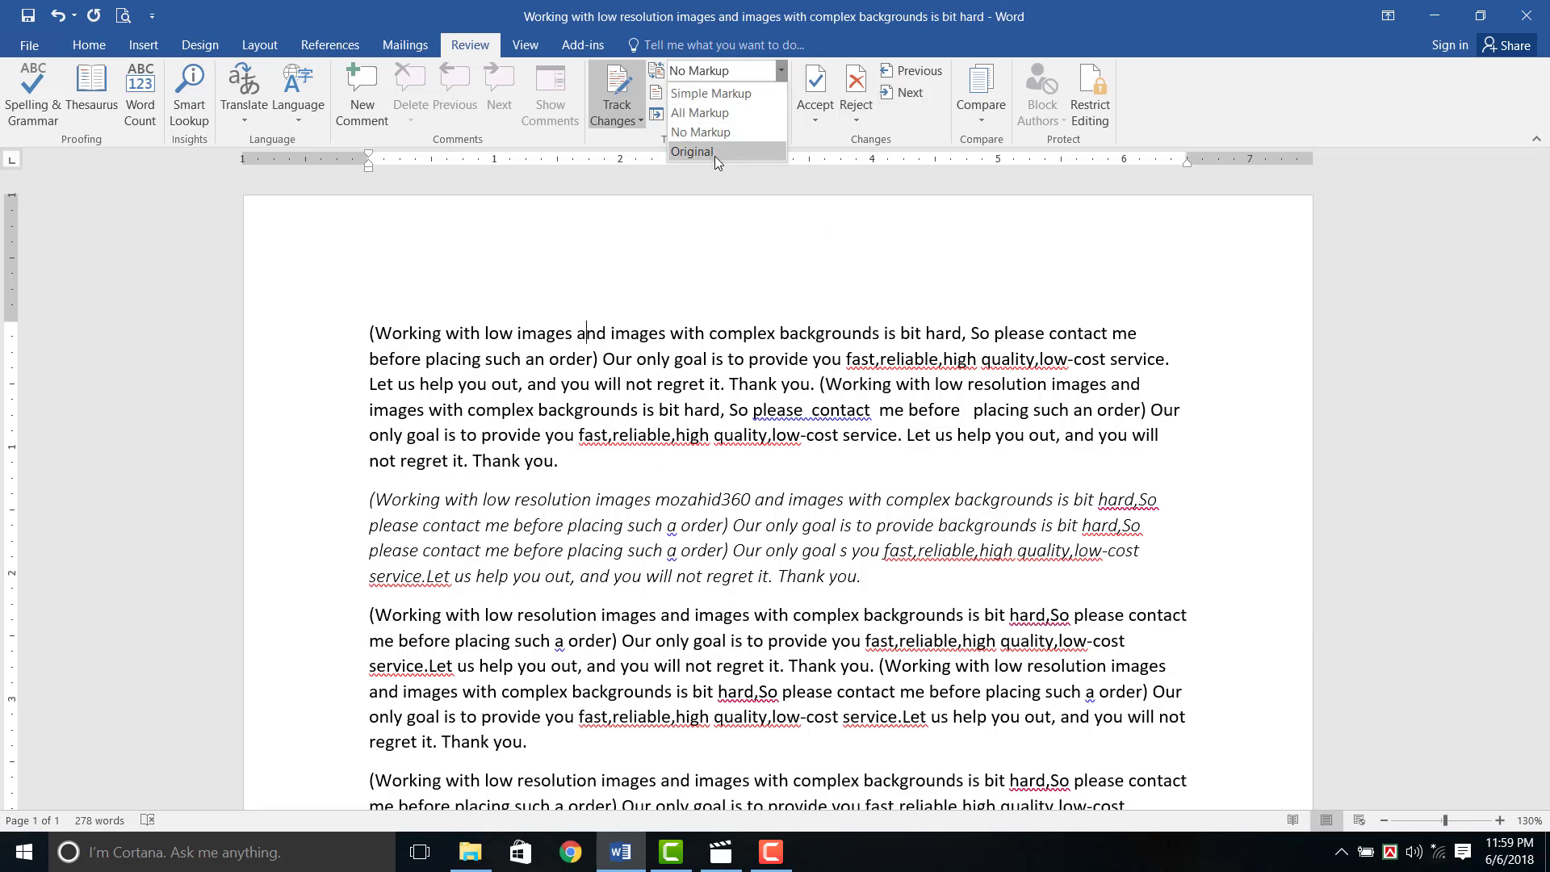
left_click(714, 157)
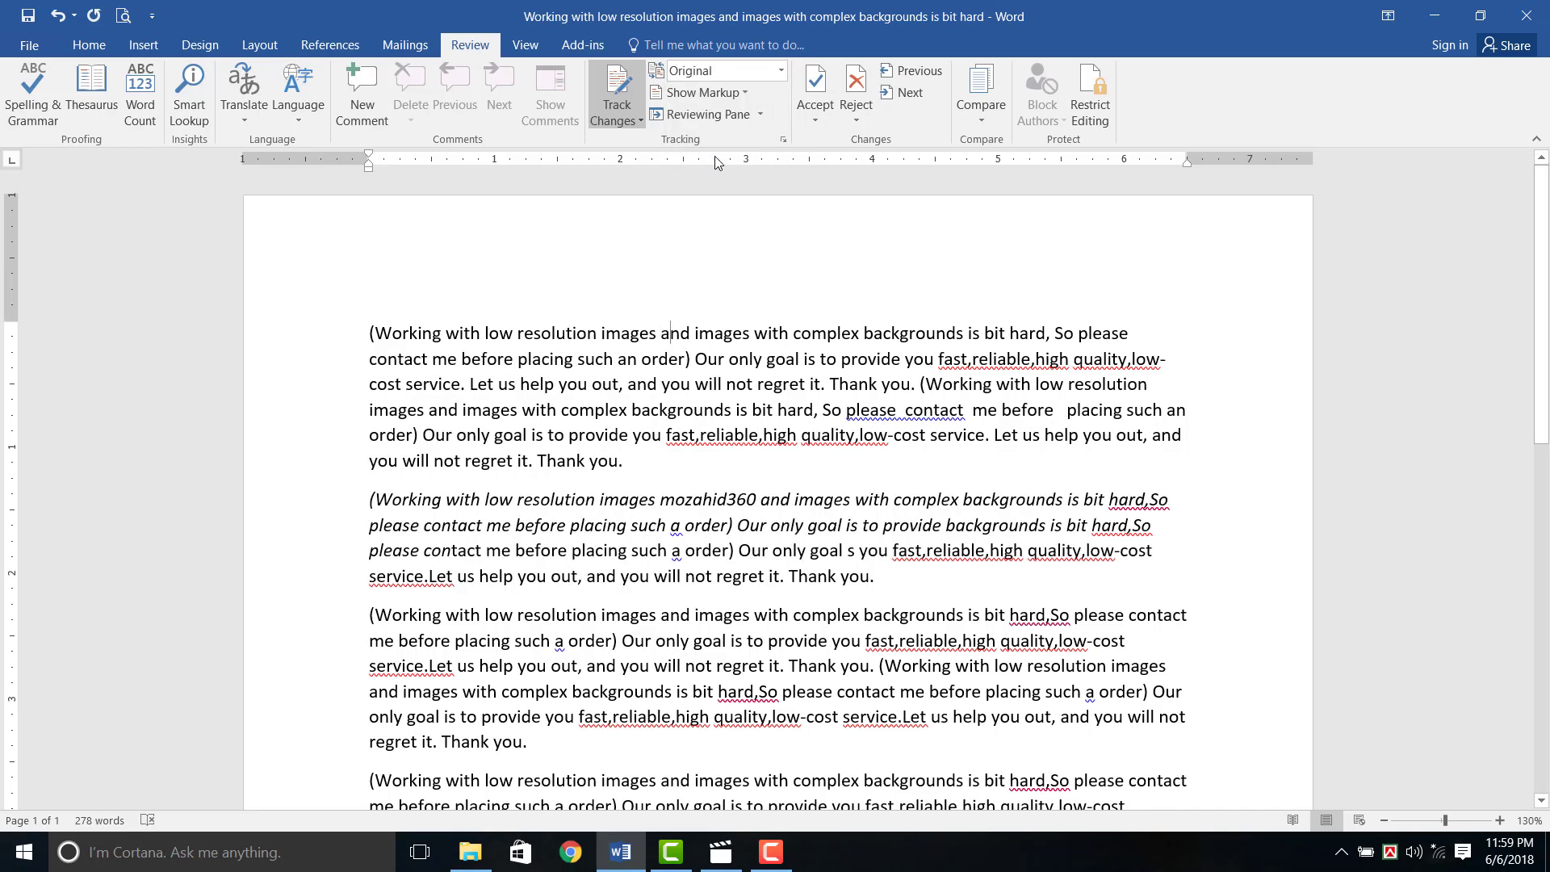
Show the Reviewing Pane with the list of revisions and step through the tracked changes to the deleted word "resolution"
left_click(704, 99)
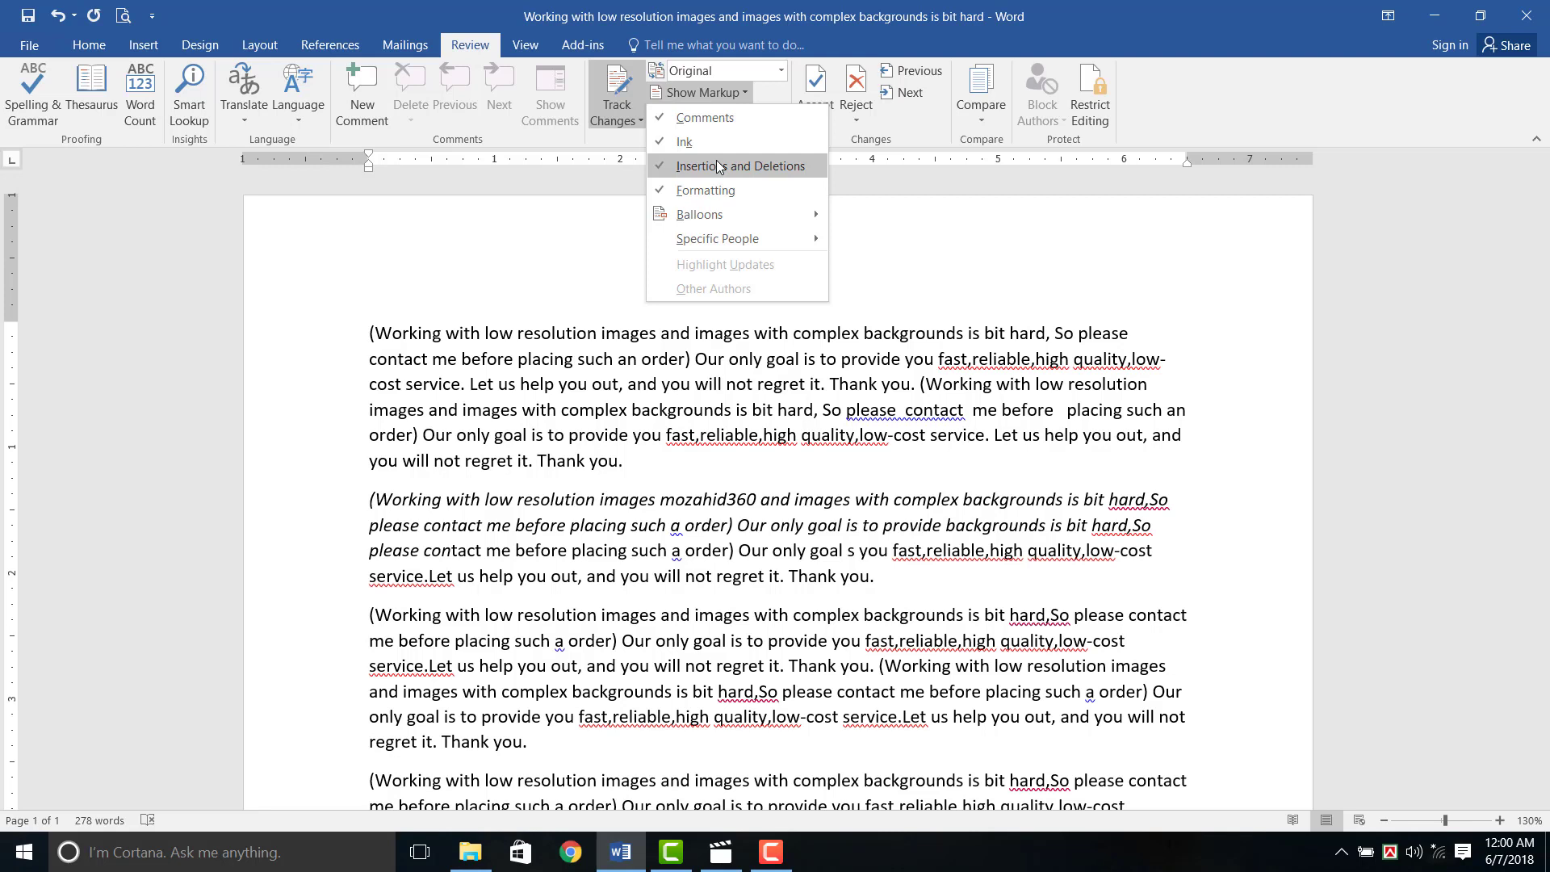
left_click(776, 101)
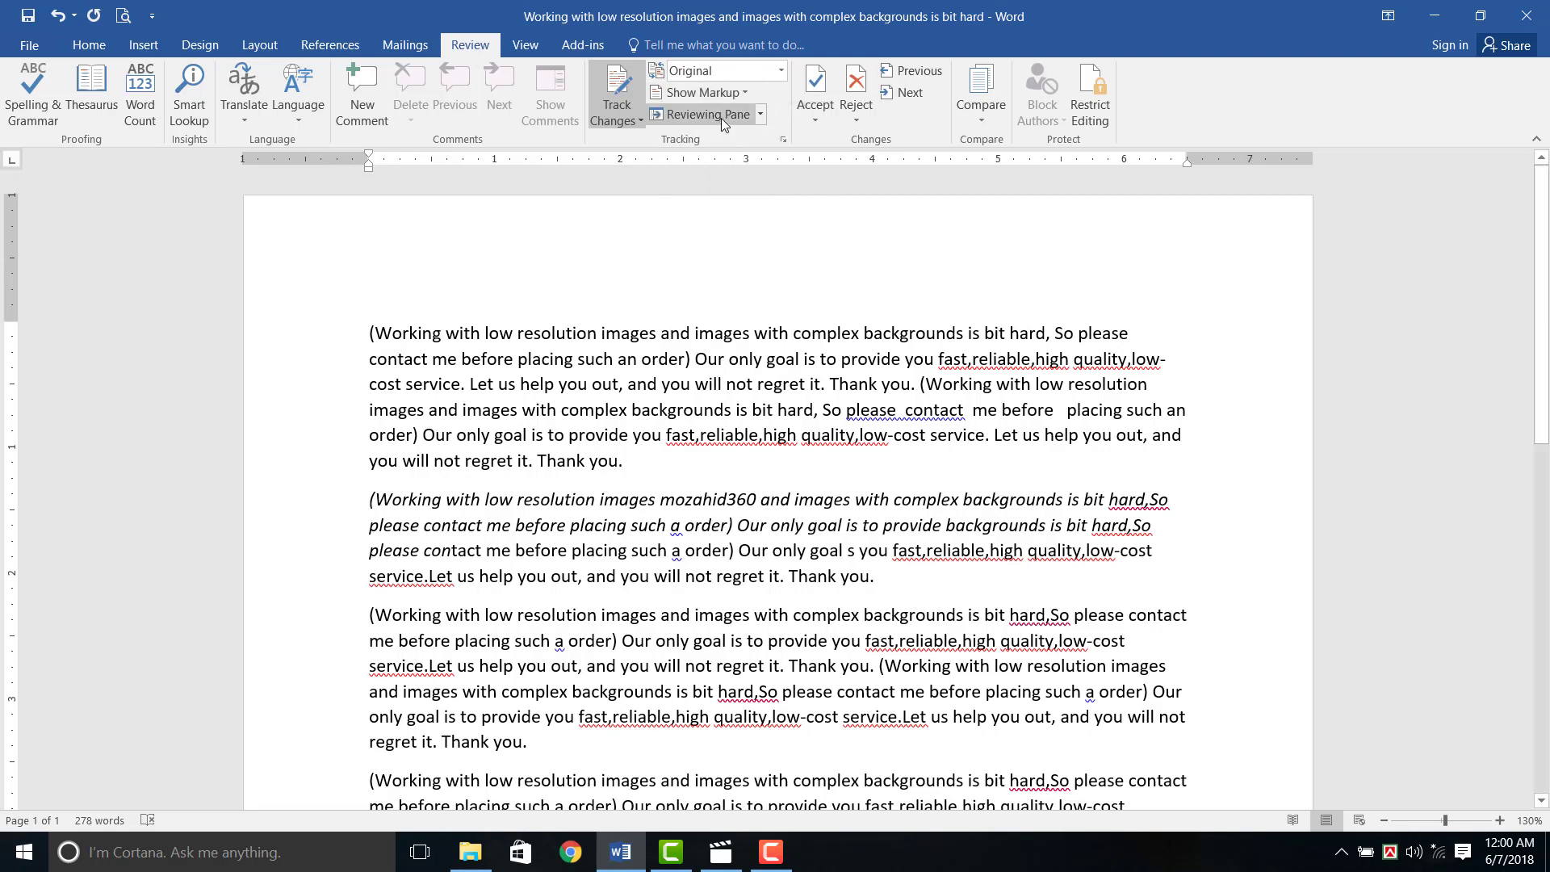
left_click(720, 119)
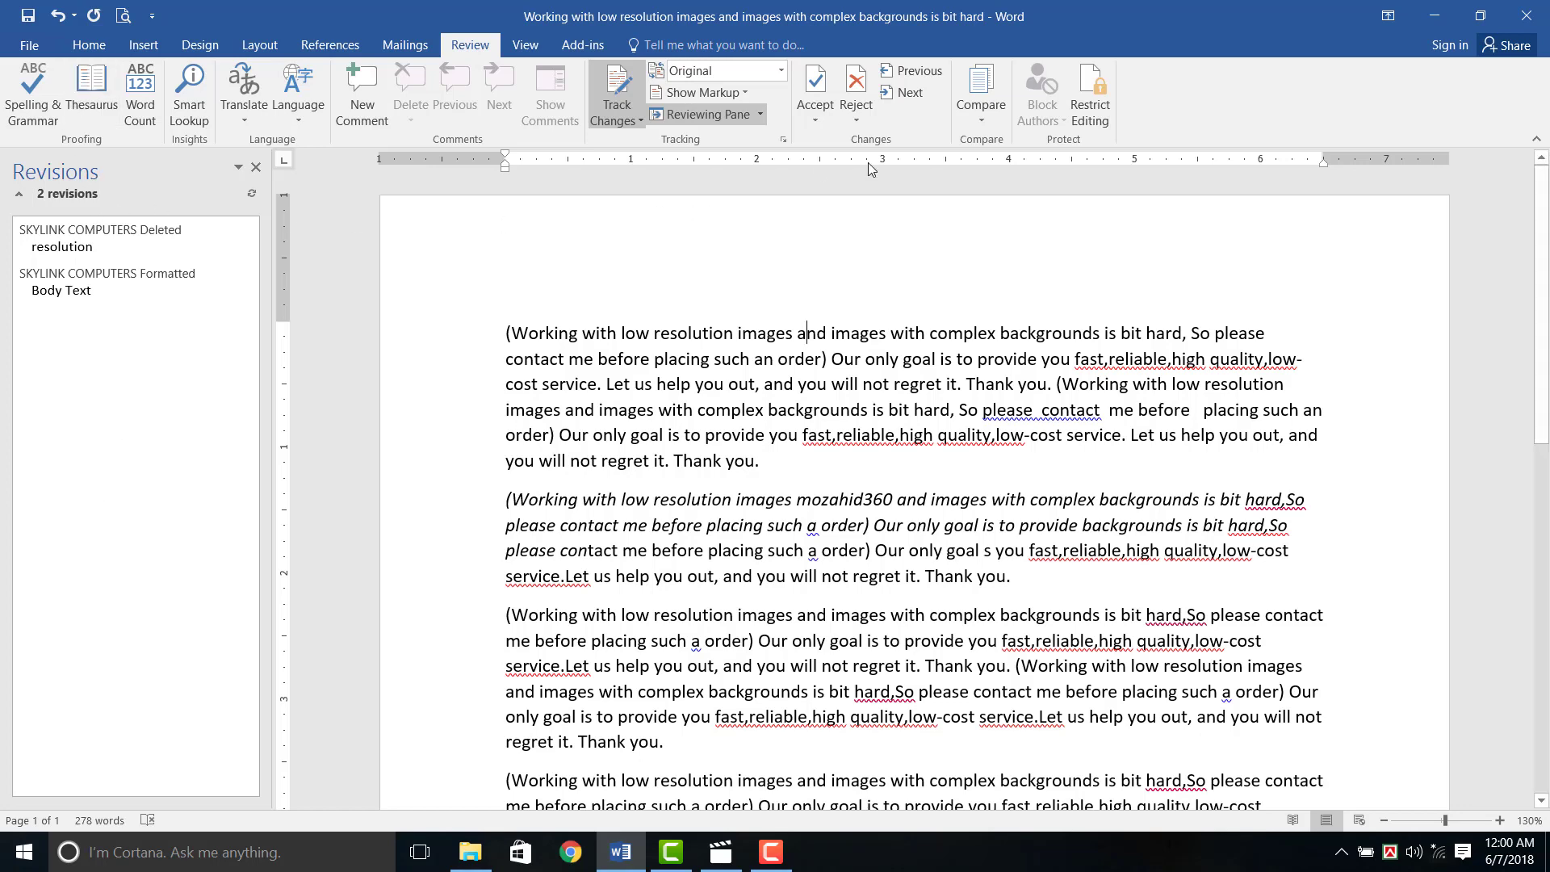
left_click(922, 95)
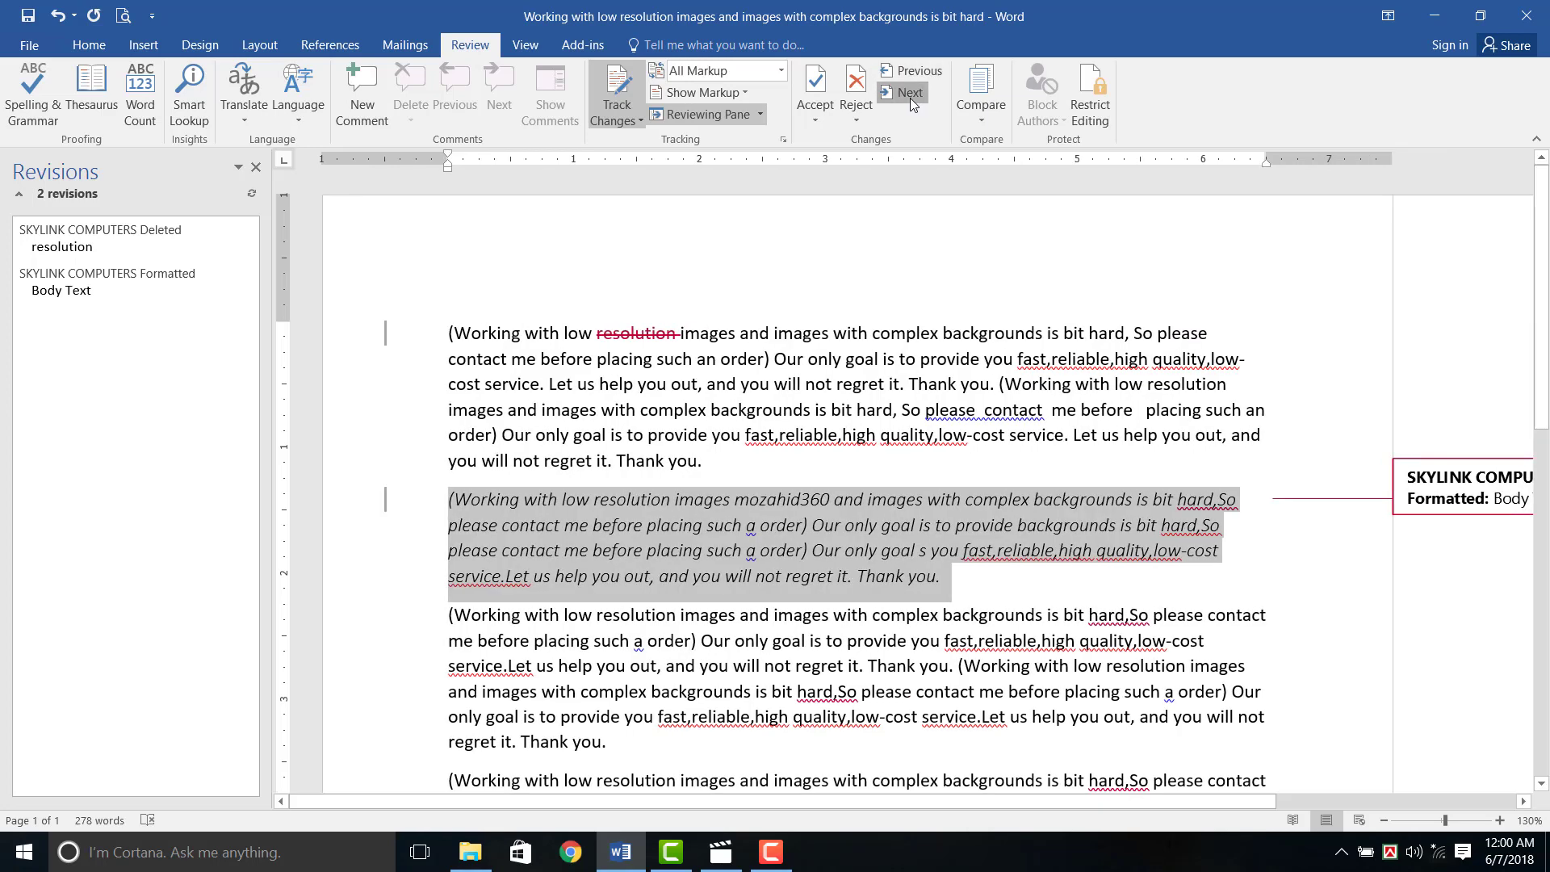
left_click(909, 95)
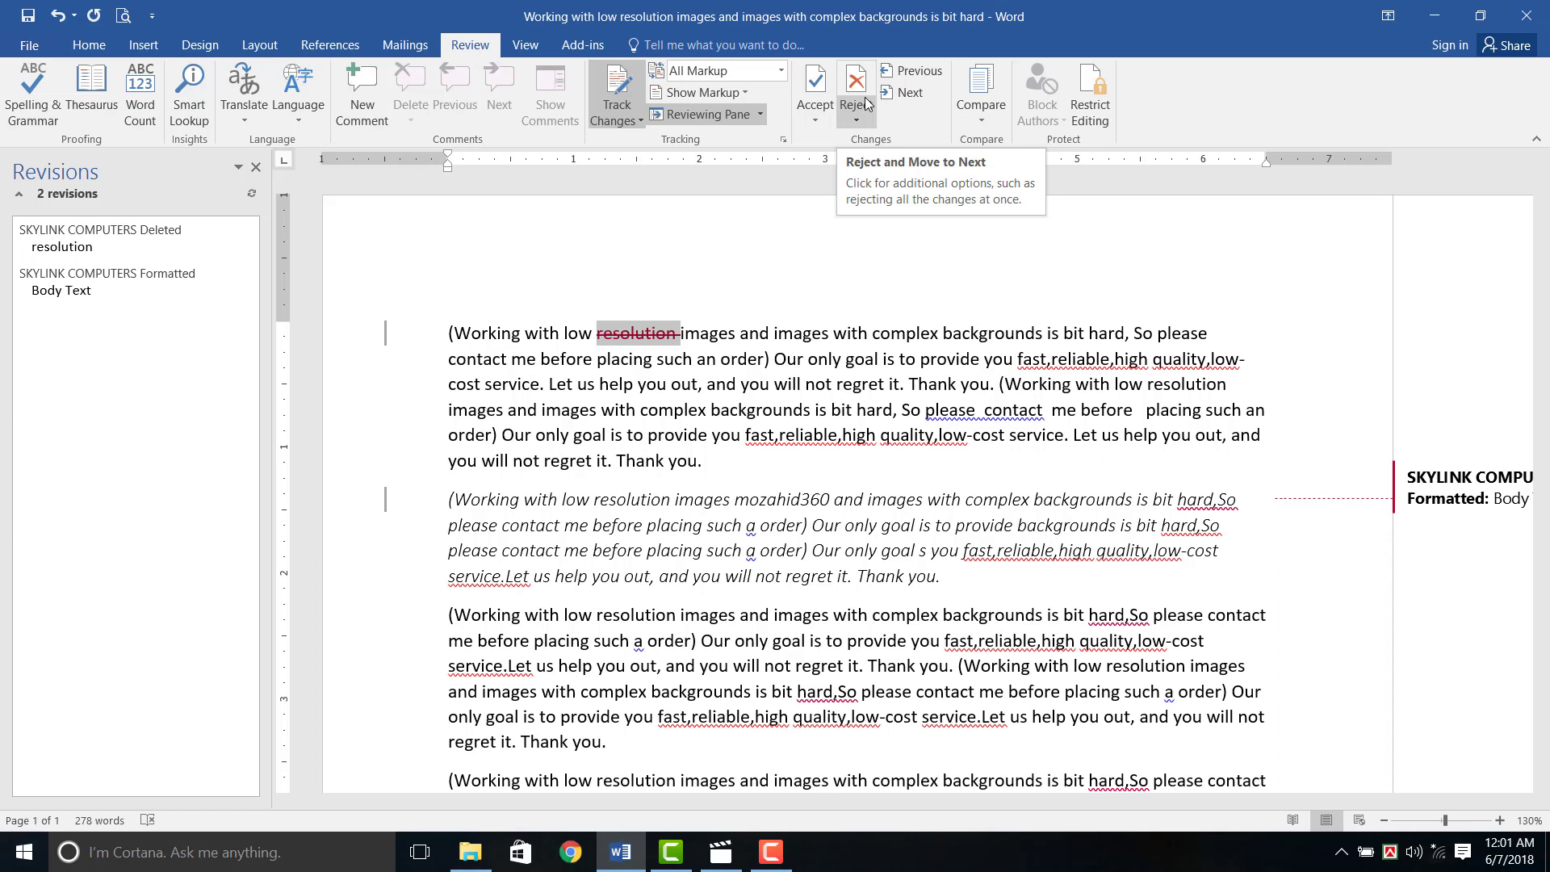
left_click(981, 93)
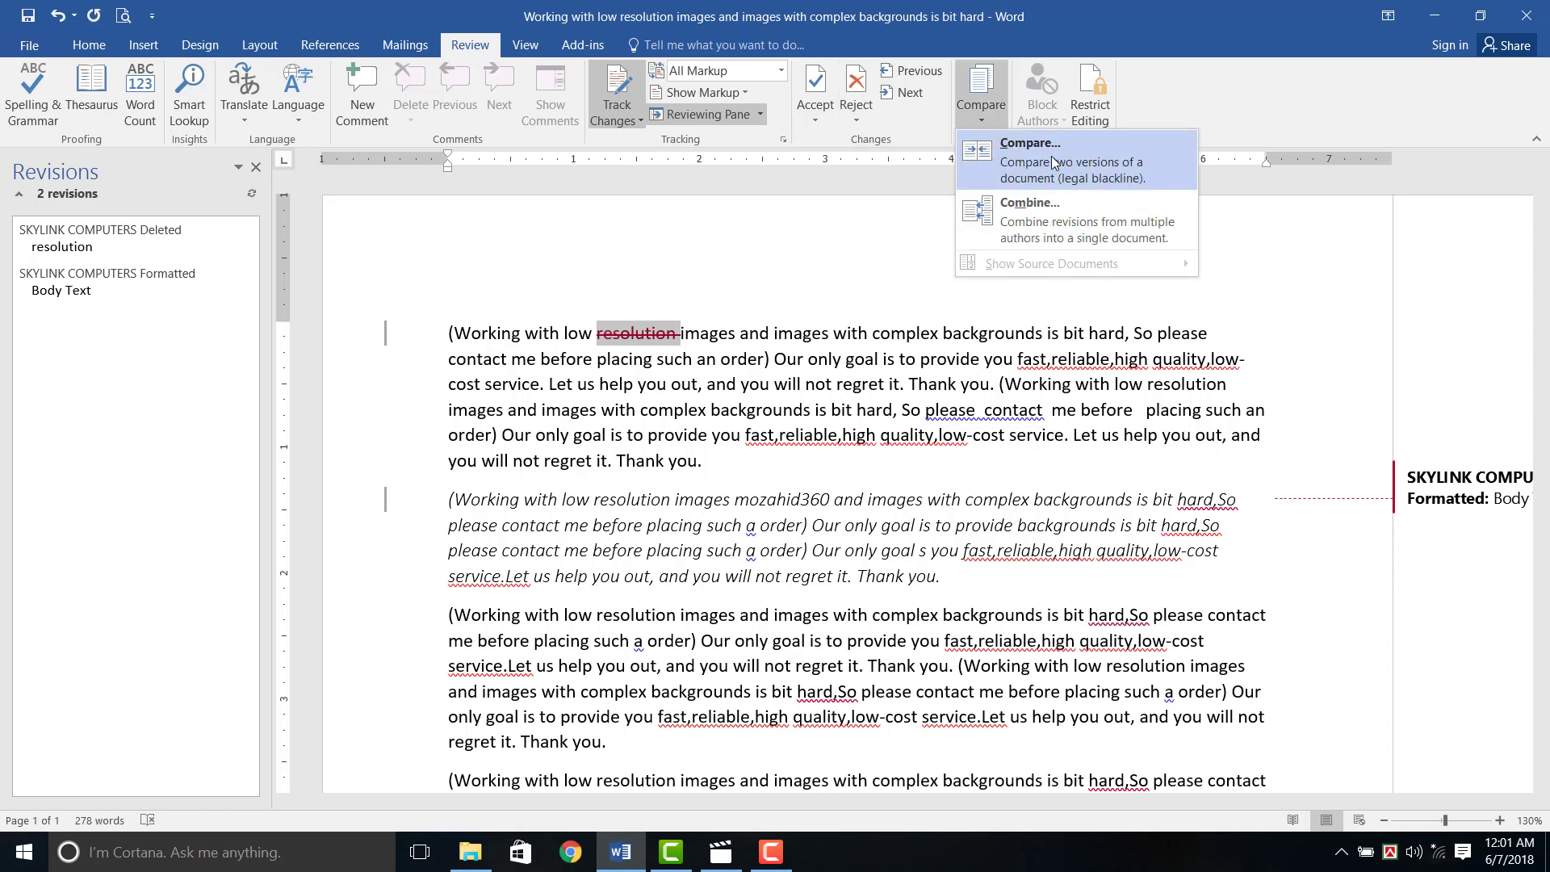
left_click(1054, 158)
left_click_drag(767, 347, 776, 137)
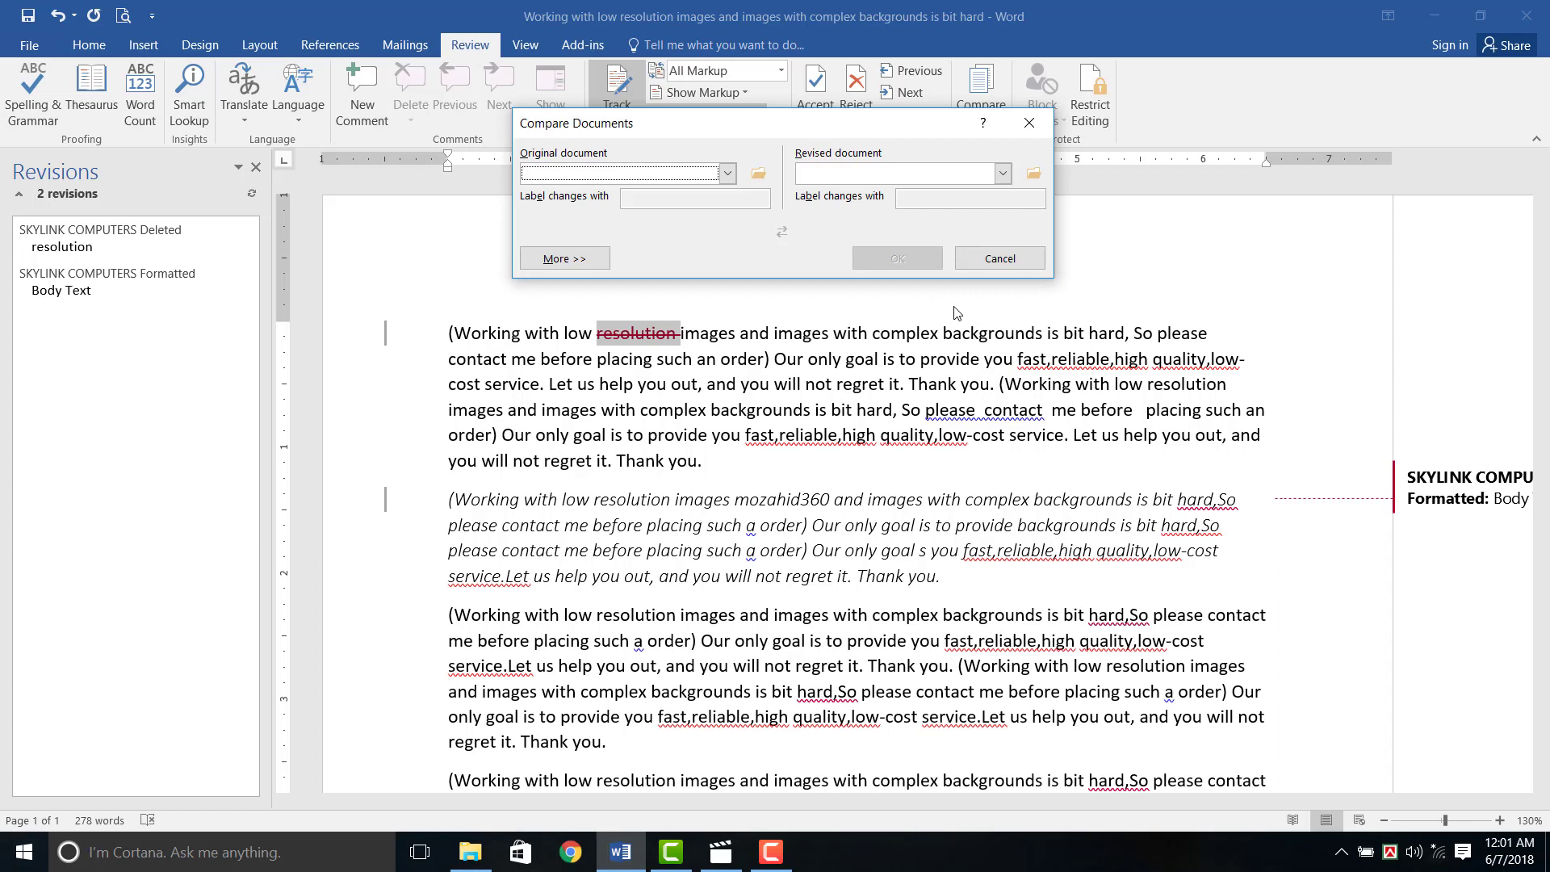
left_click(999, 258)
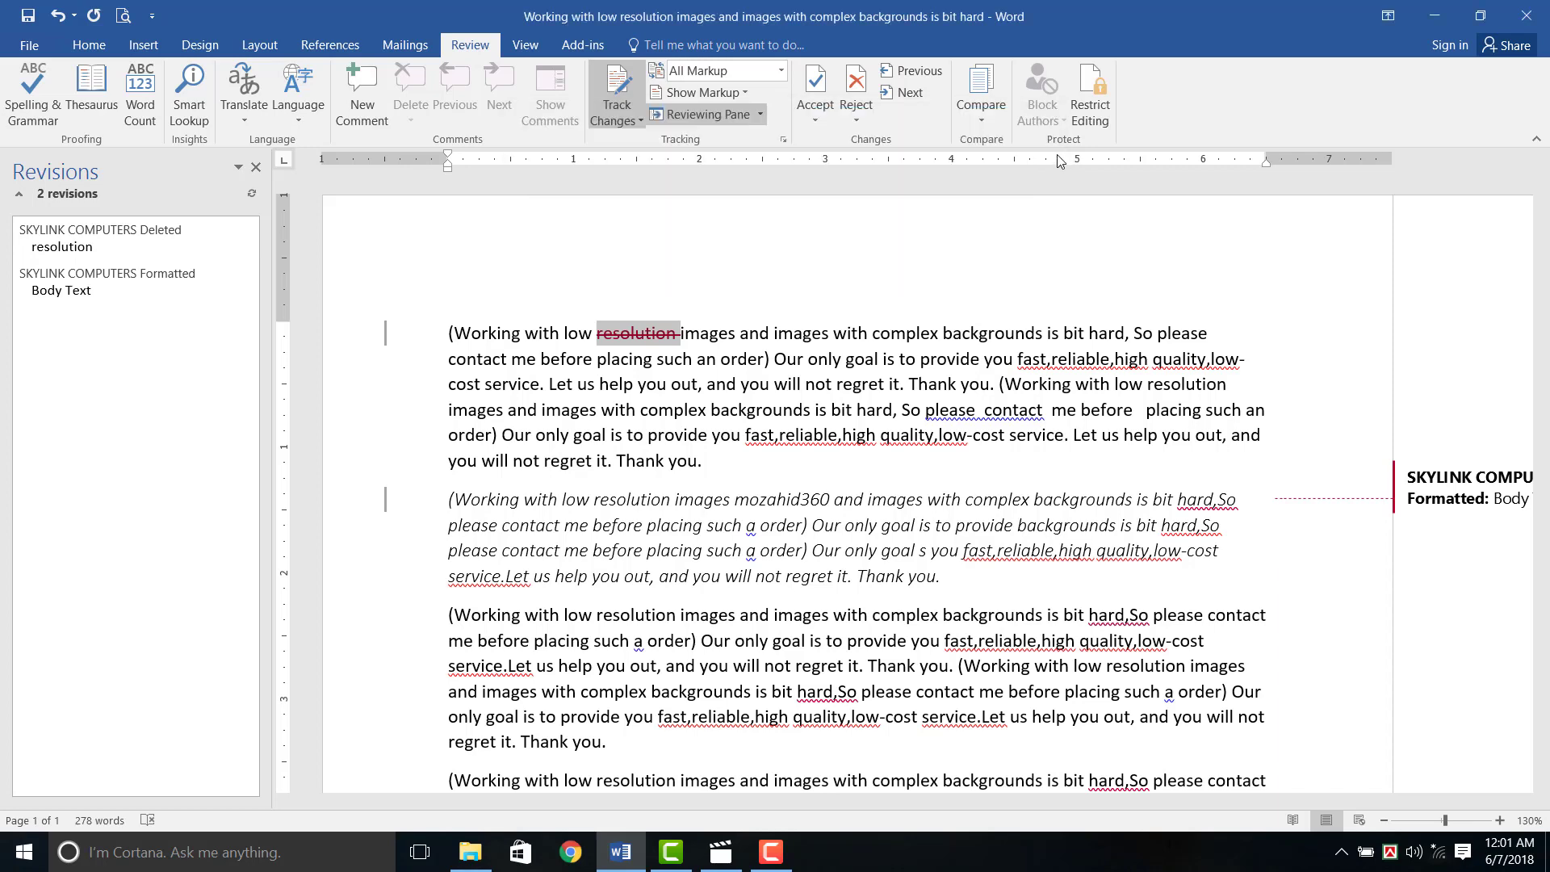
Open the Restrict Editing settings, try the style-limited formatting and No changes (Read only) editing restrictions, and clear both
left_click(1098, 107)
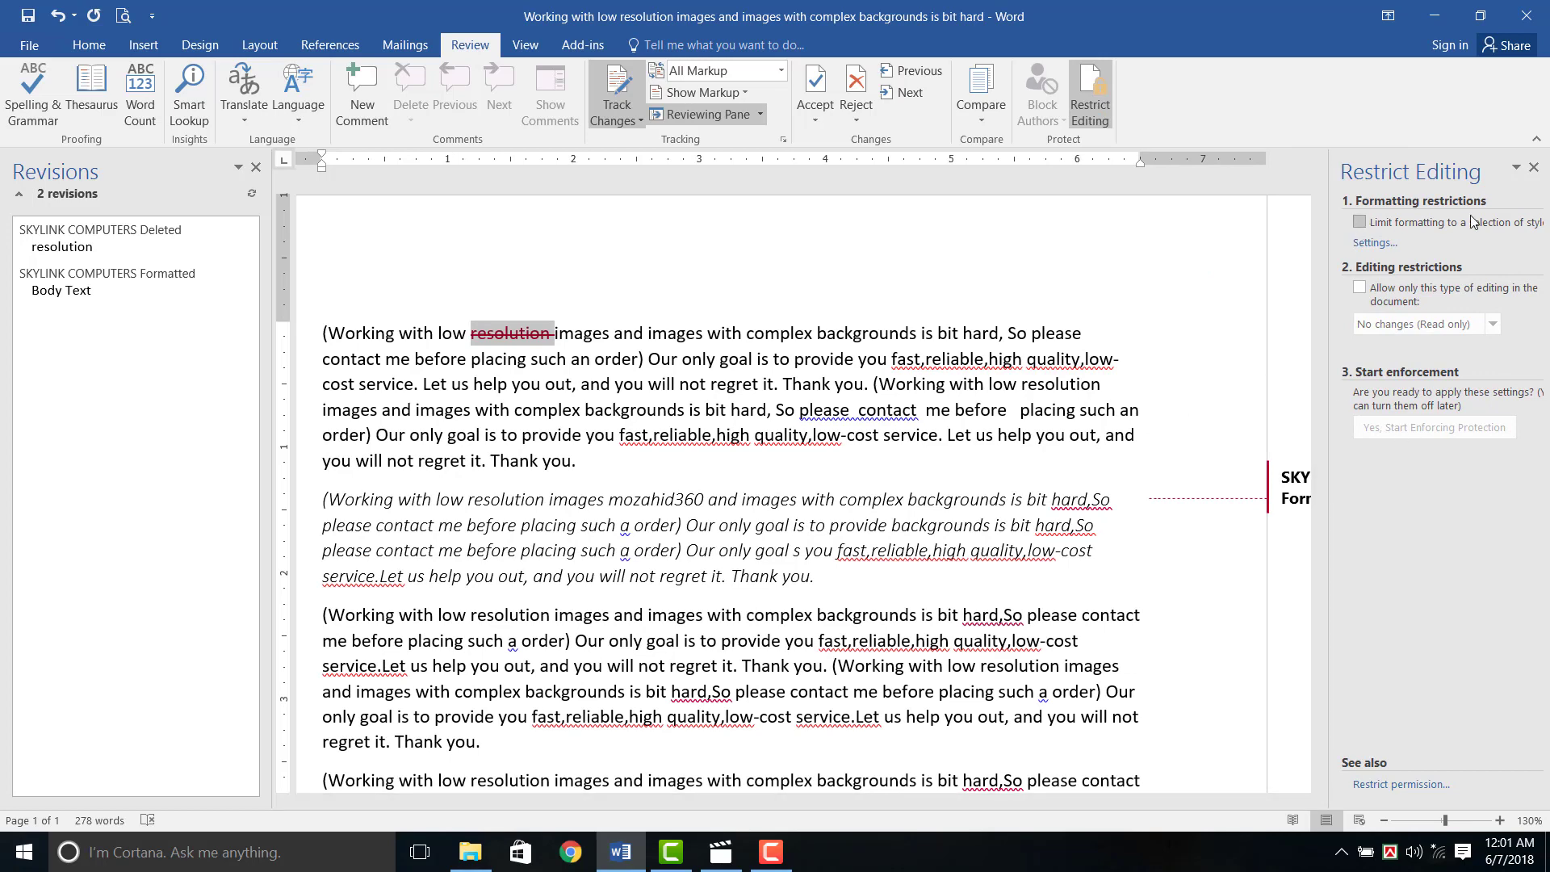
left_click(1360, 221)
left_click(1360, 301)
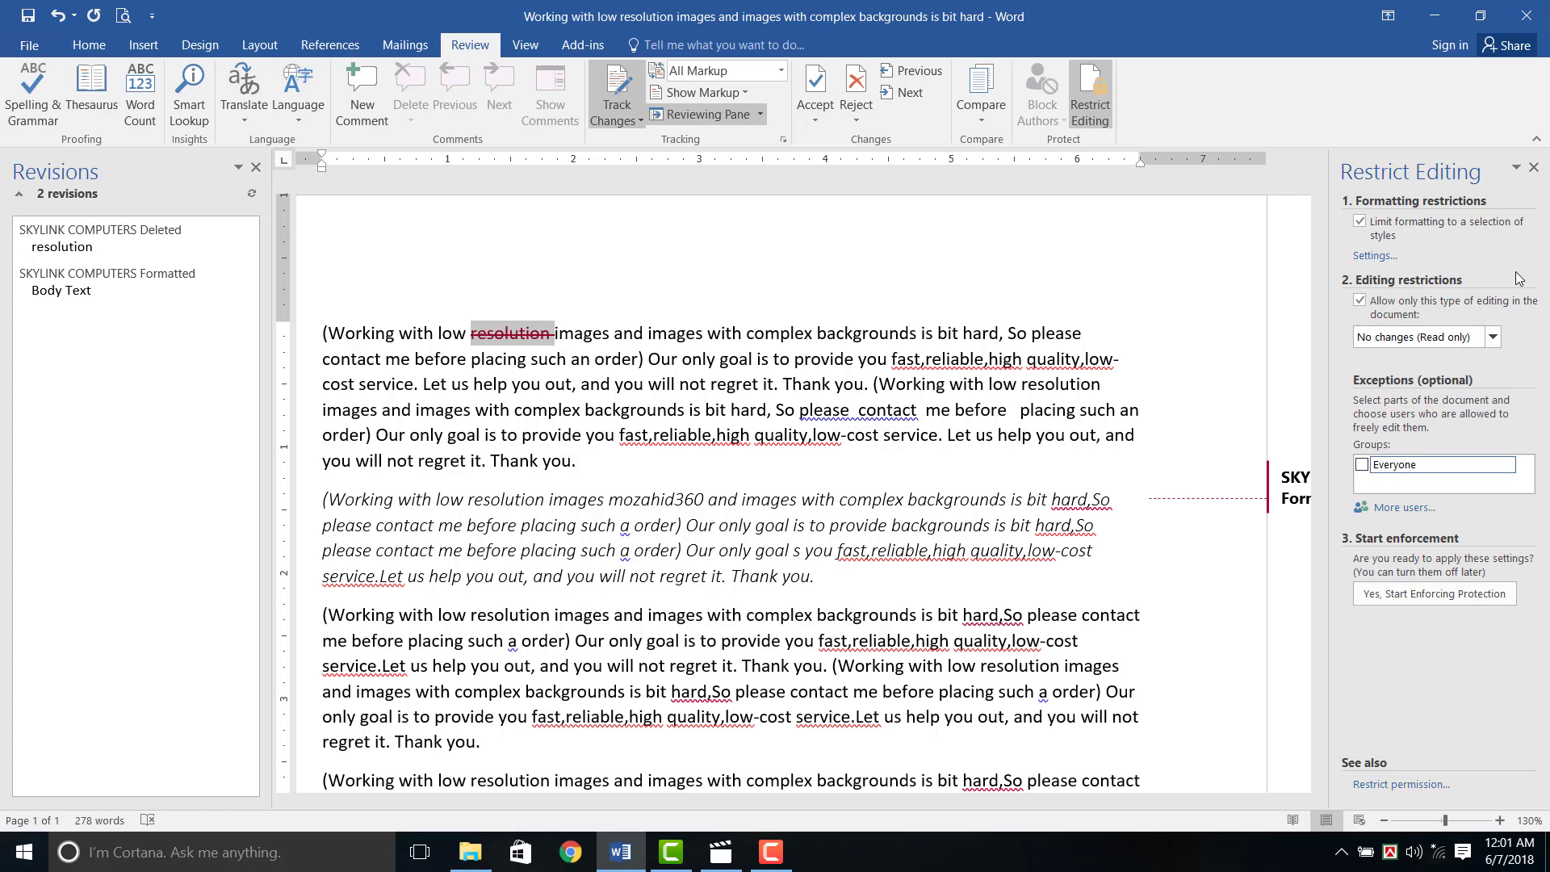
left_click(1360, 300)
left_click(1360, 223)
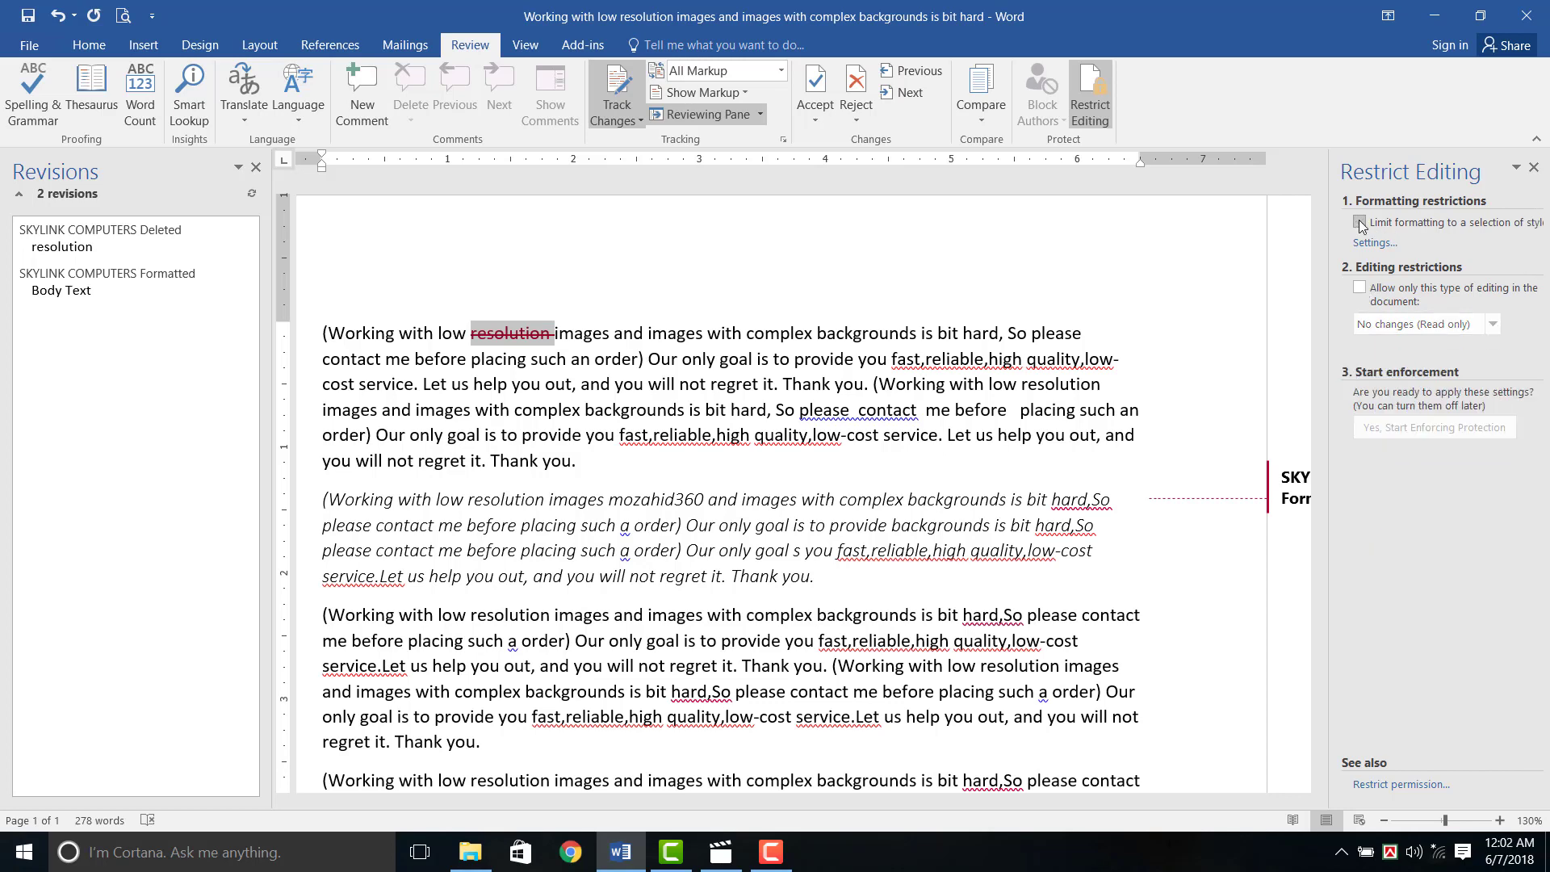